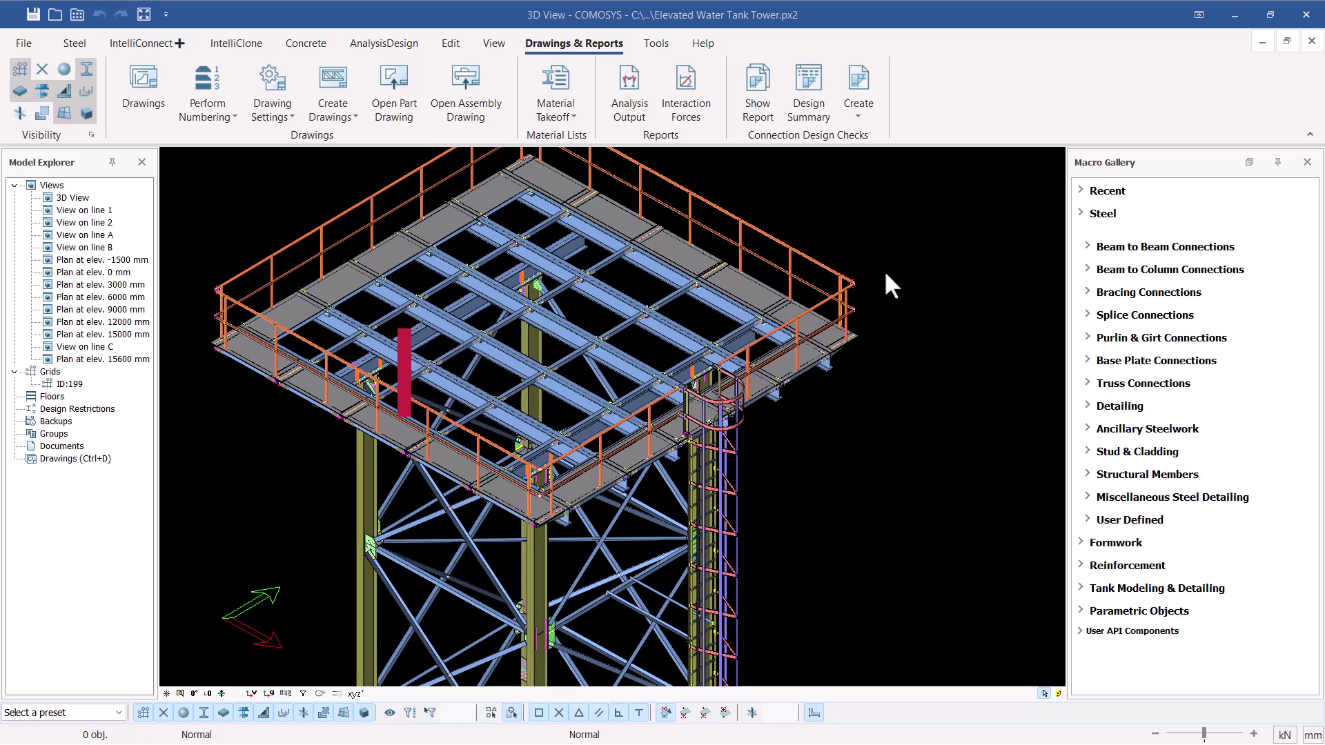
# - Zoom into the platform framing and select the long upper edge beam along the far walkway
pyautogui.scroll(3, 631, 247)
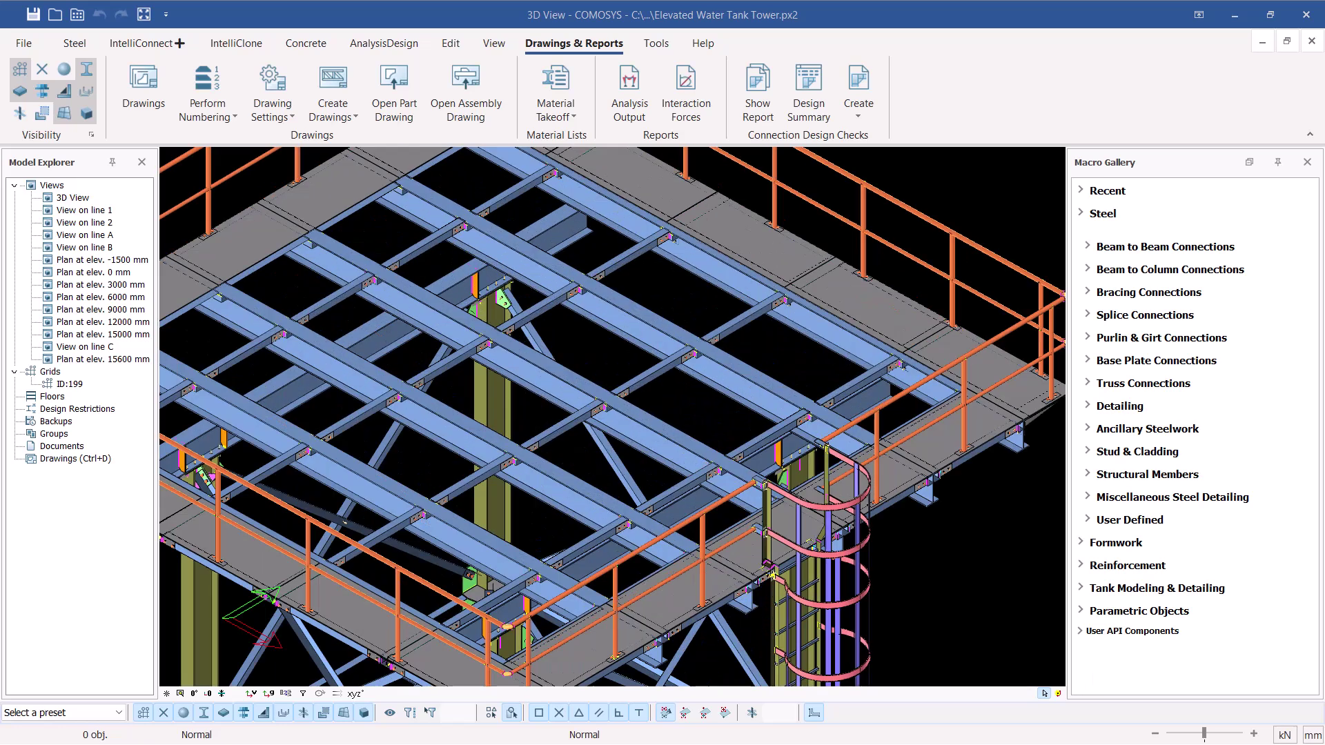
pyautogui.click(712, 279)
pyautogui.click(632, 311)
pyautogui.click(548, 372)
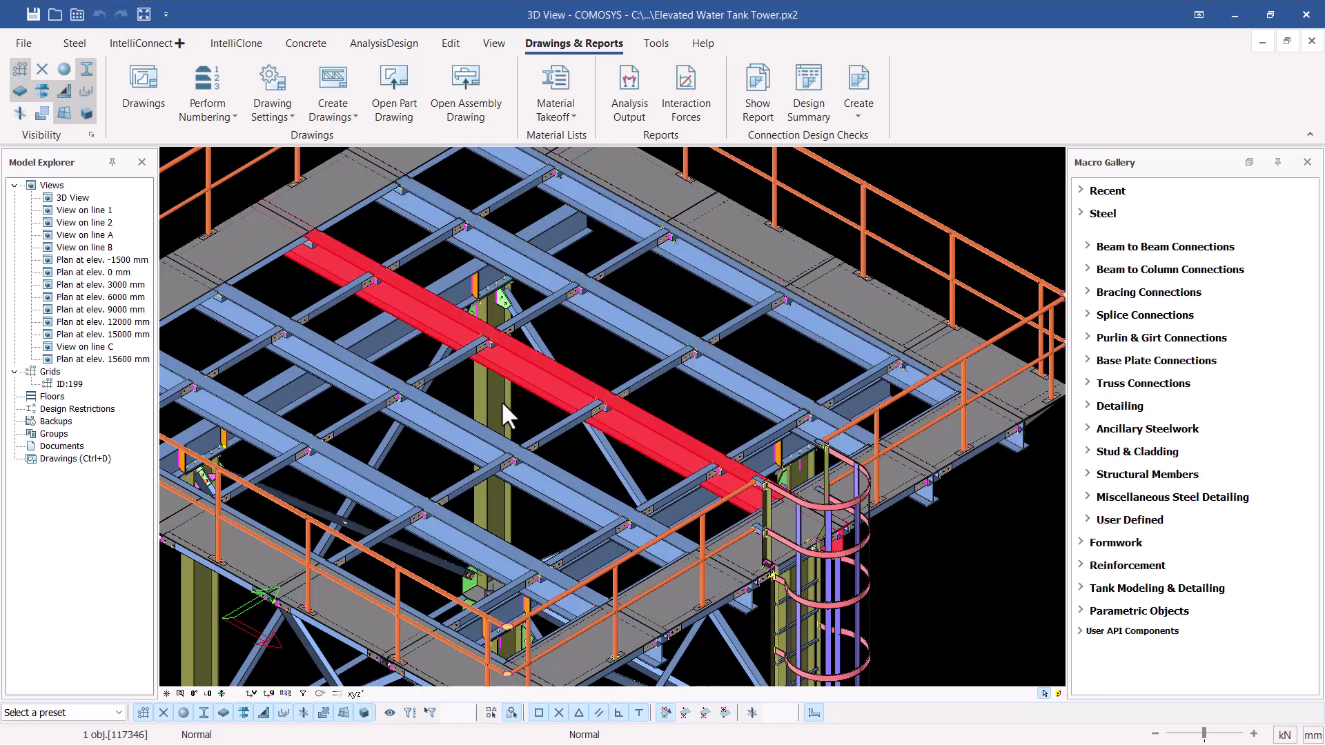
pyautogui.click(463, 416)
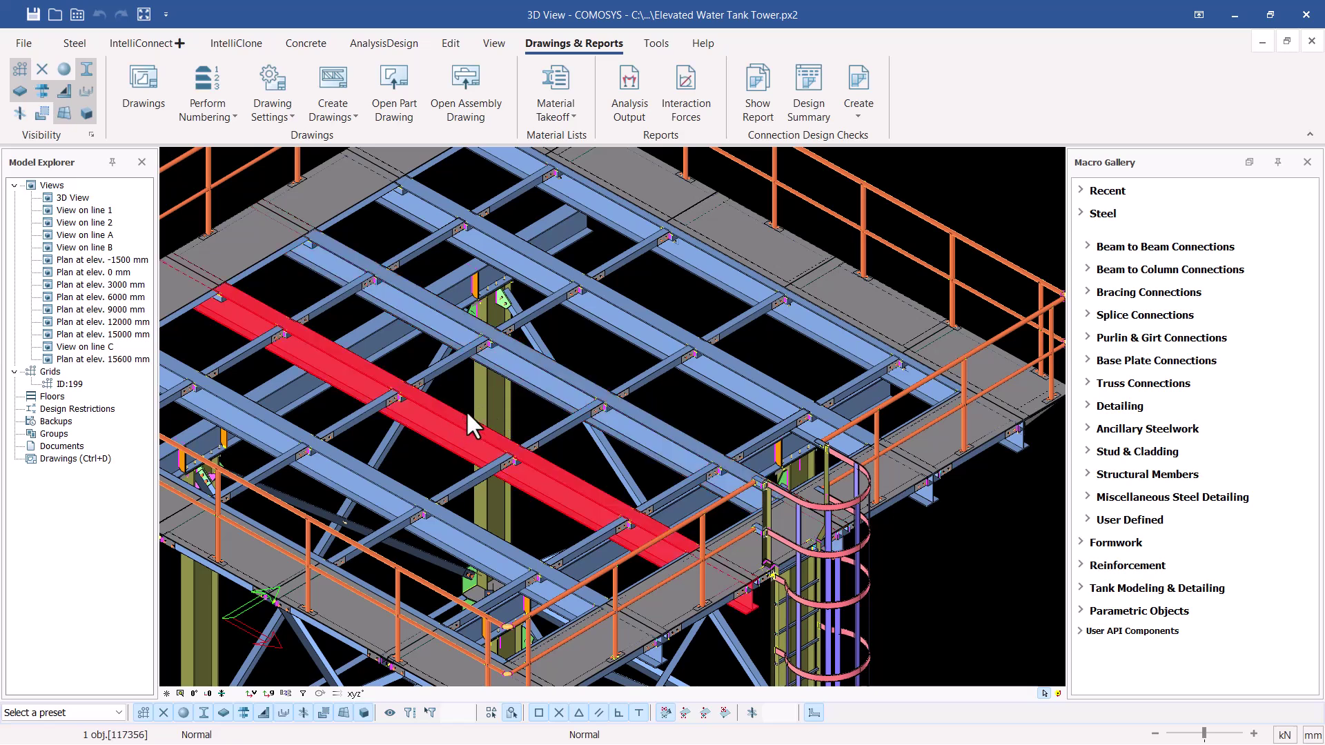
pyautogui.click(692, 268)
pyautogui.click(592, 308)
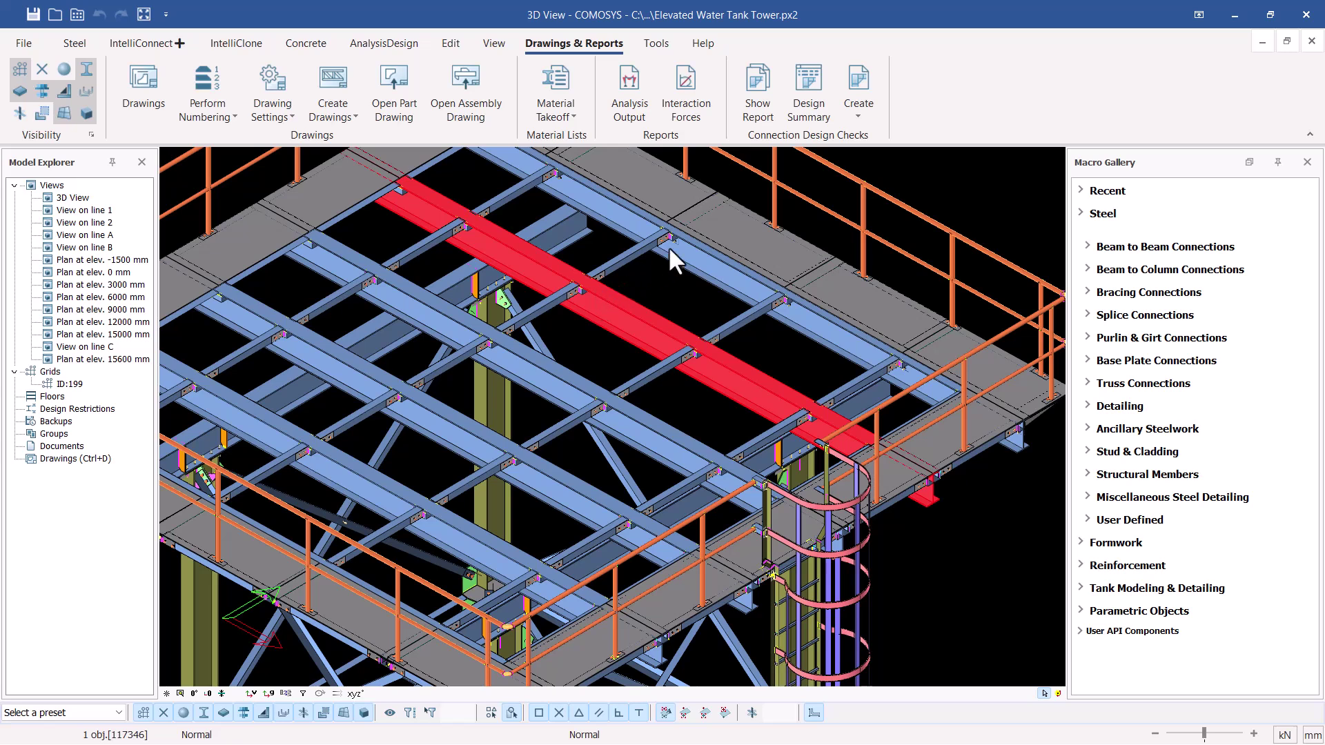
pyautogui.click(509, 351)
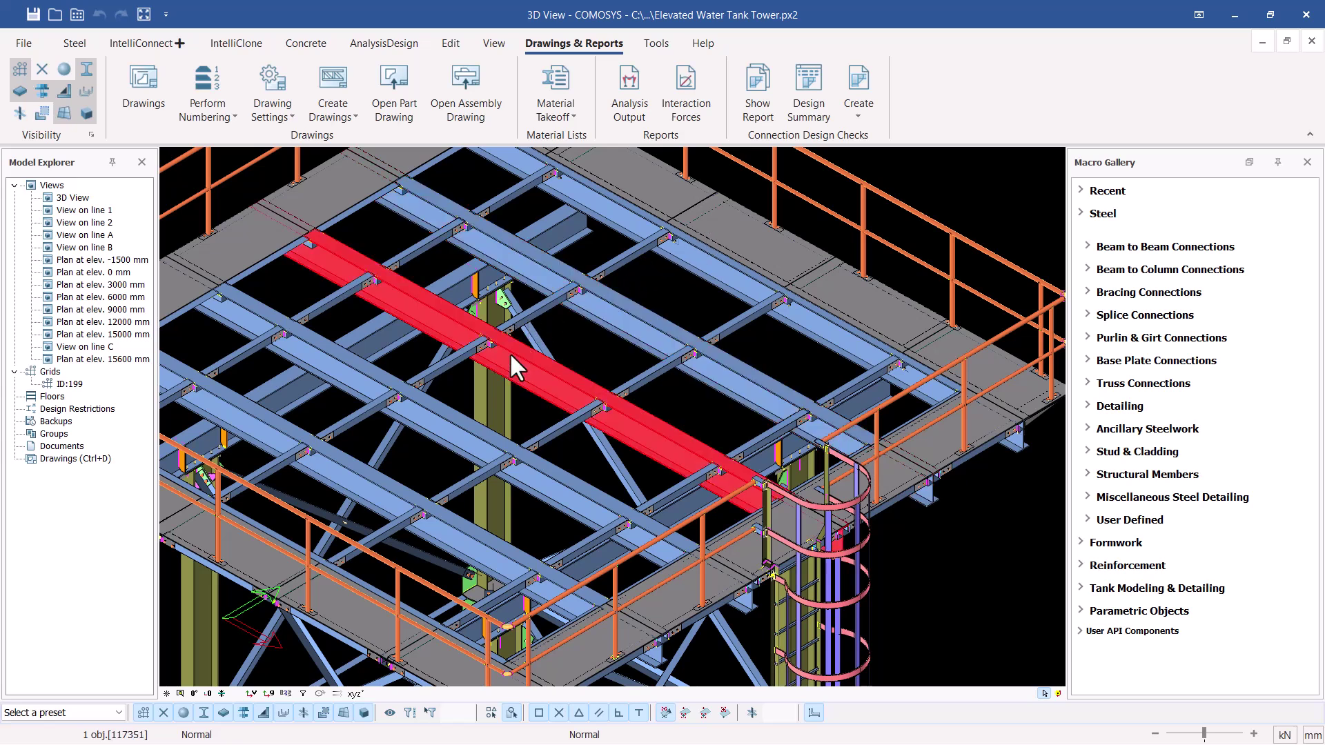
pyautogui.click(580, 287)
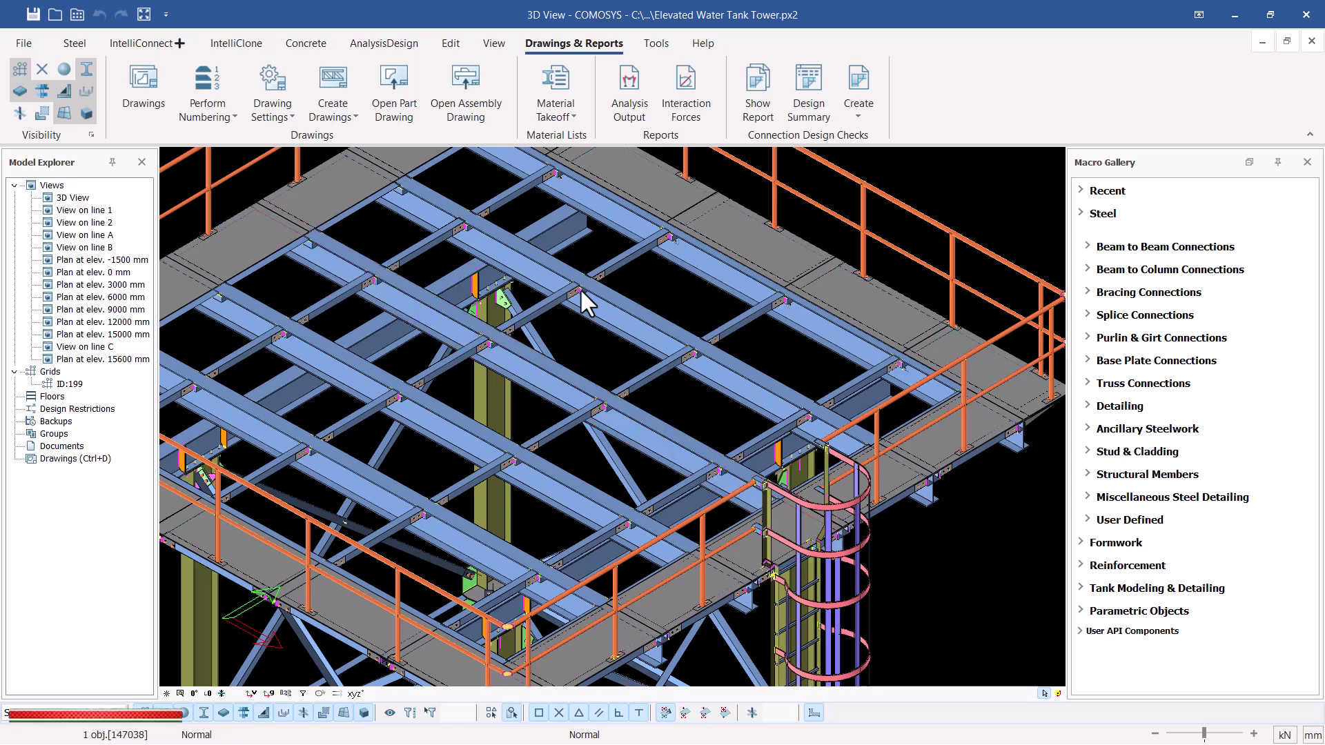
pyautogui.click(672, 244)
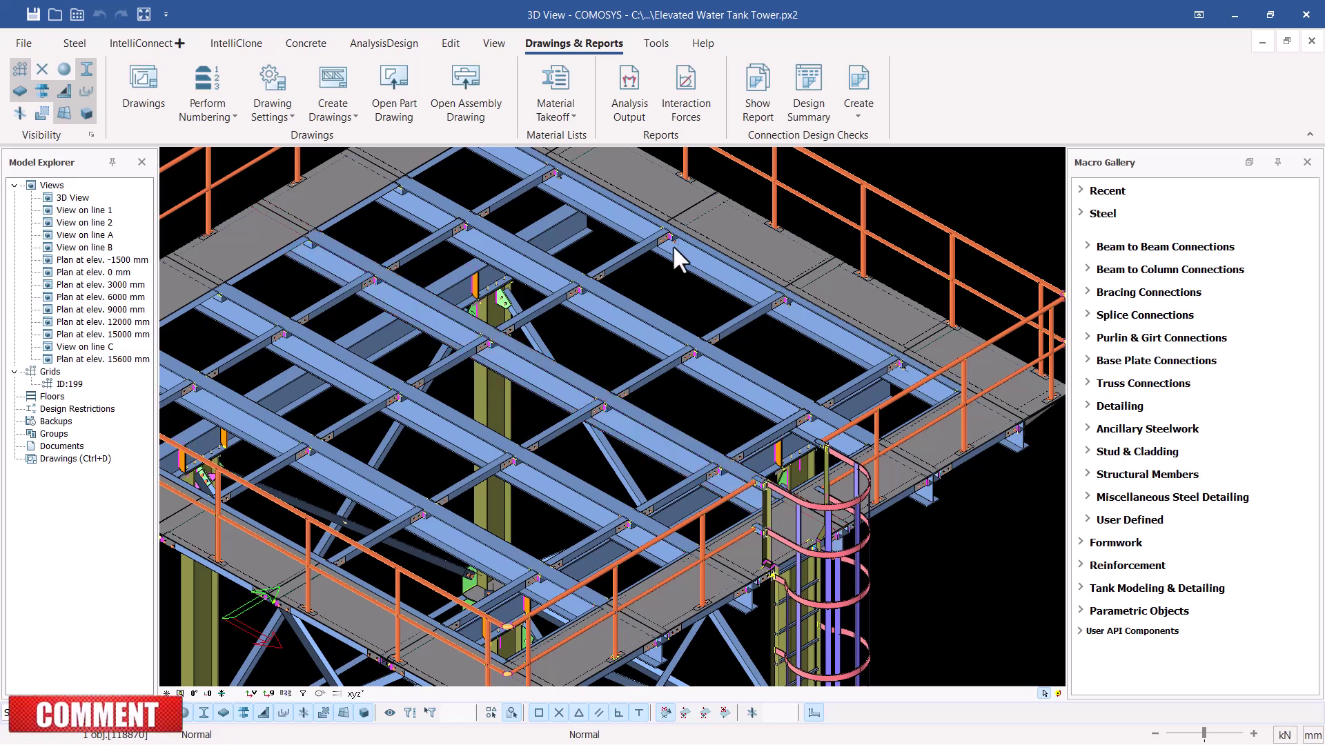
pyautogui.click(711, 267)
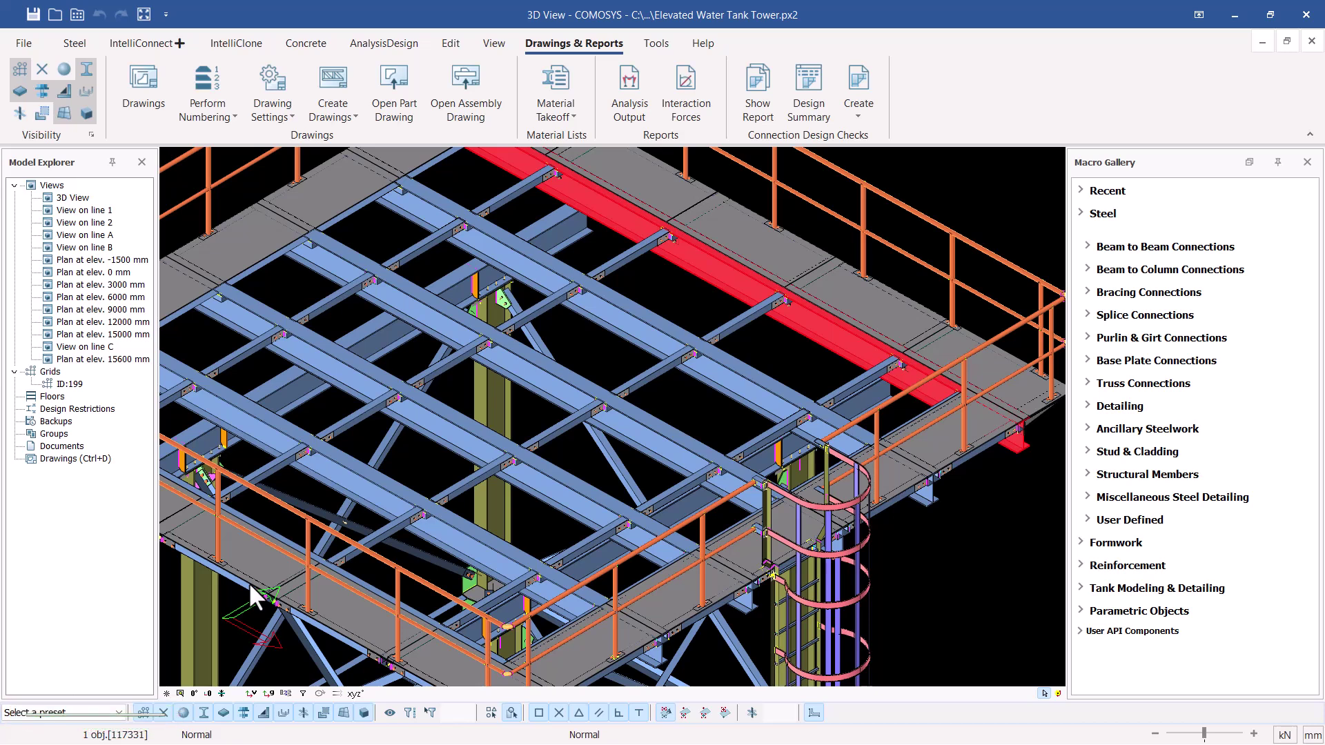
# - Reselect the far walkway edge beam, check the drawing types, and open Assembly Drawing Settings
pyautogui.click(673, 283)
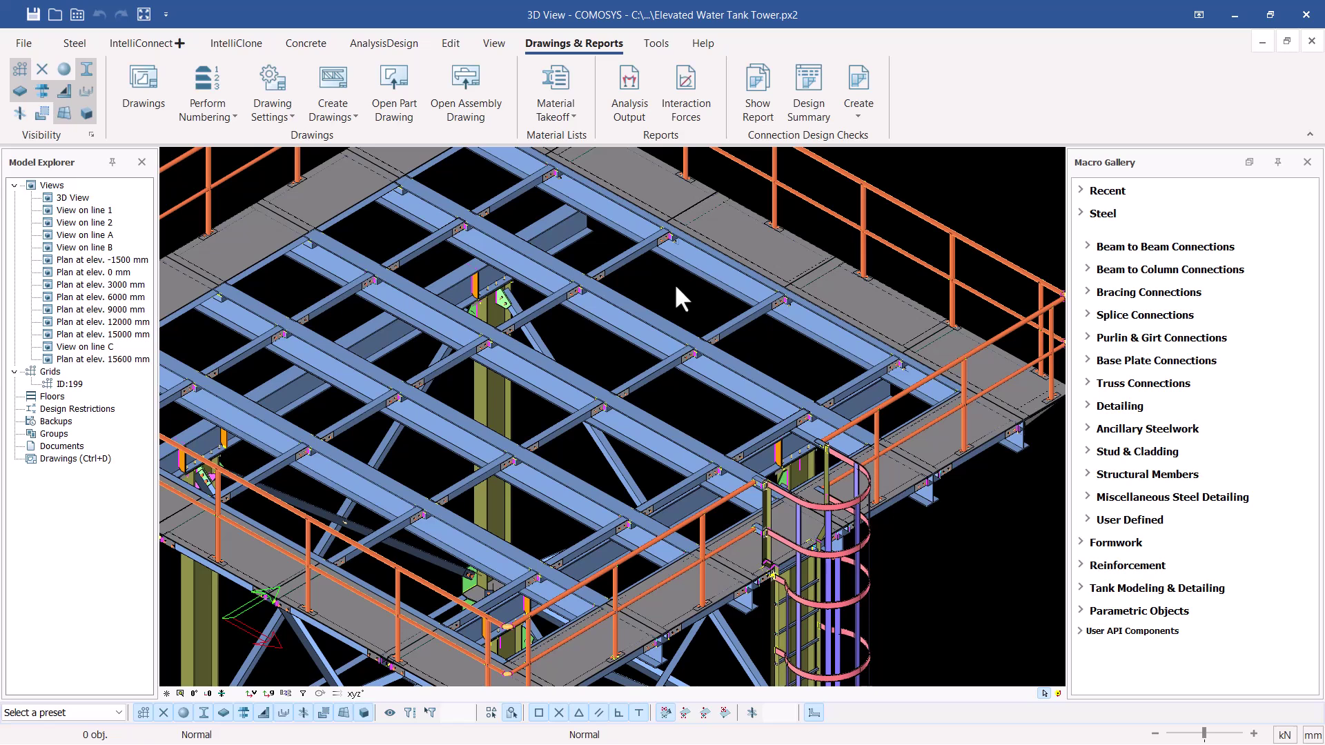
pyautogui.click(683, 261)
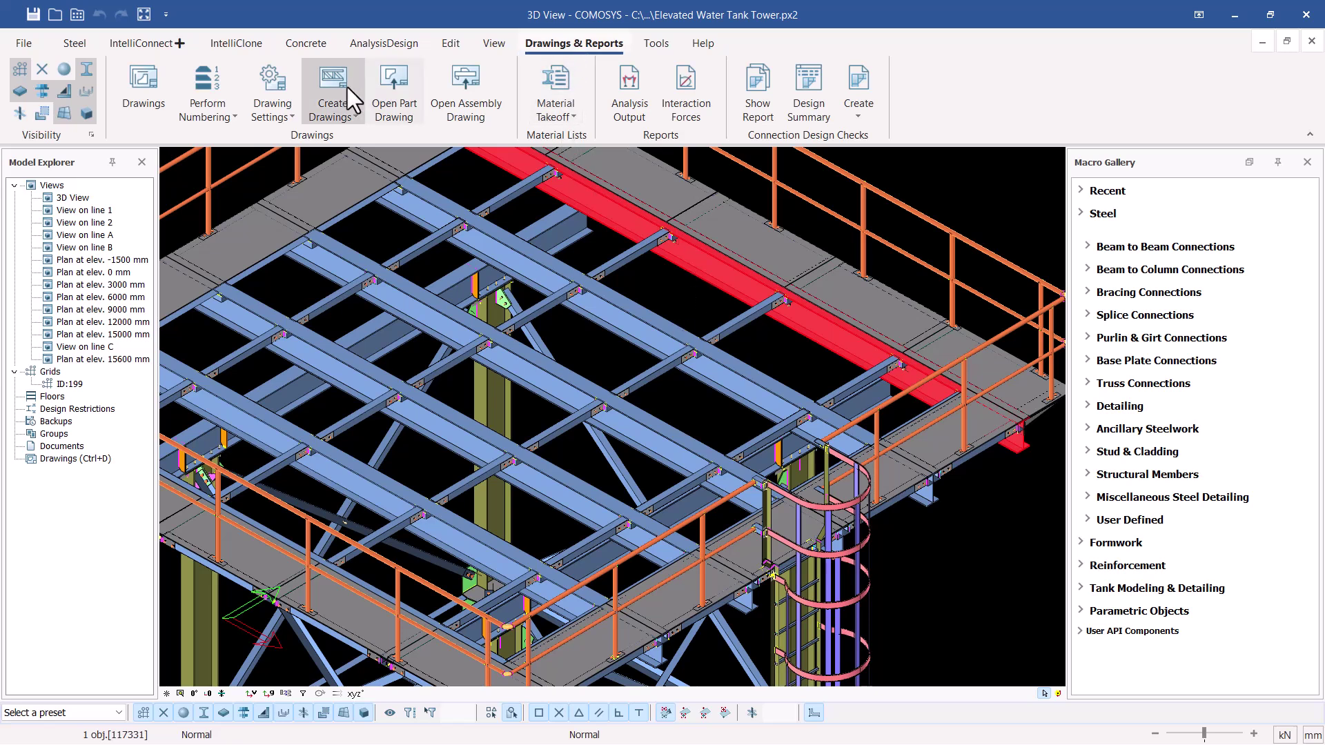
pyautogui.click(352, 116)
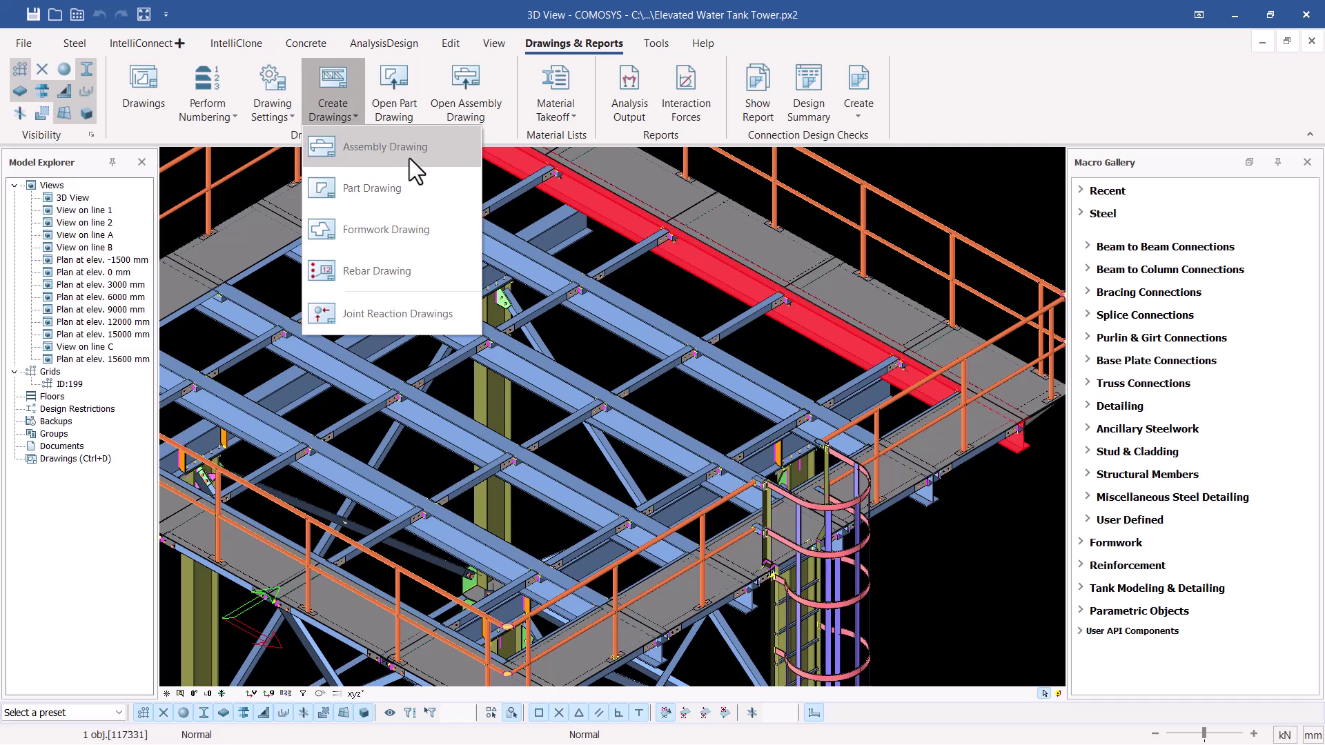
pyautogui.click(692, 311)
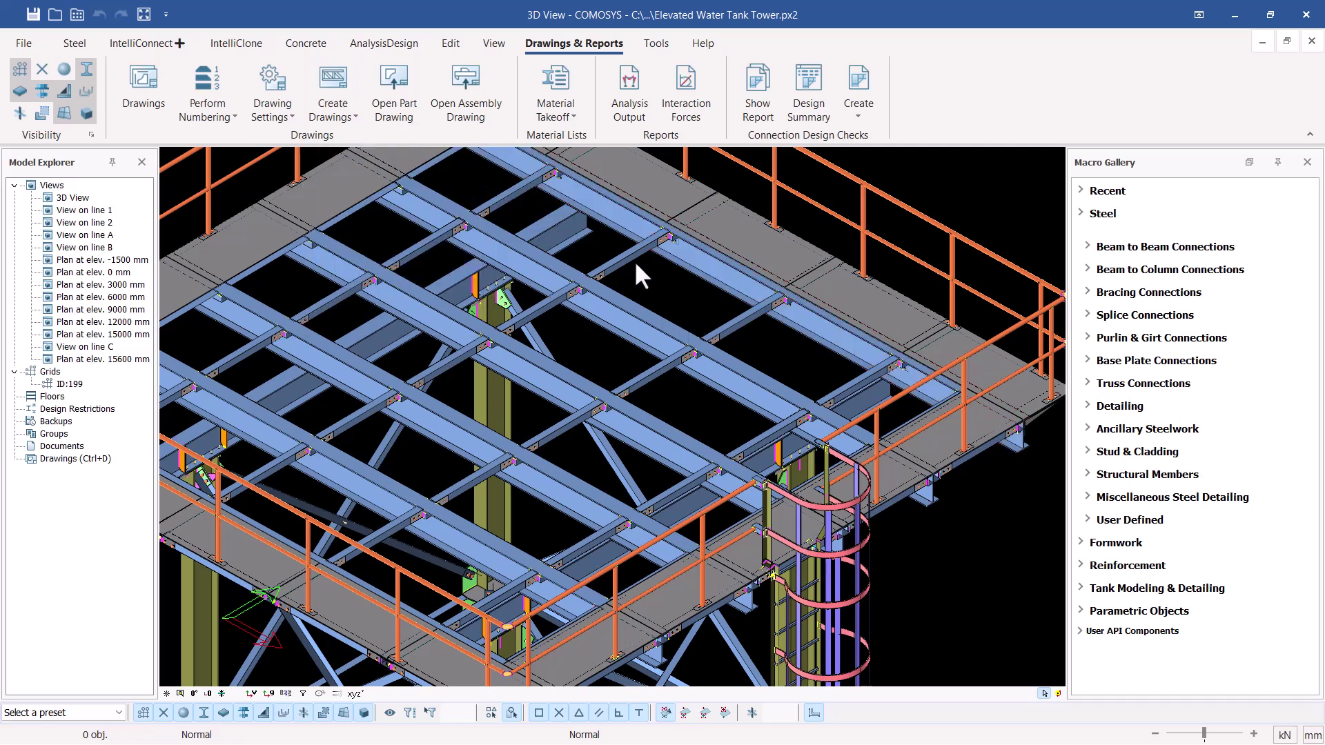
pyautogui.click(296, 116)
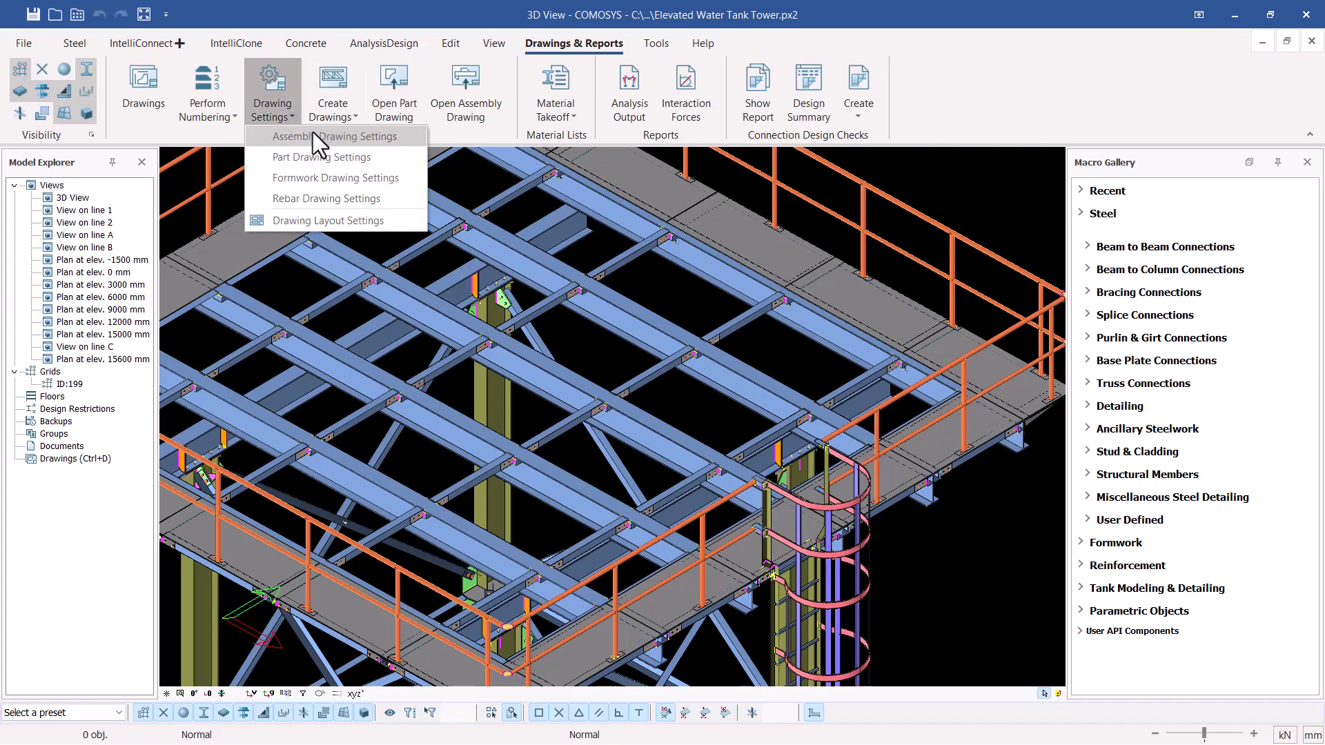
pyautogui.click(300, 136)
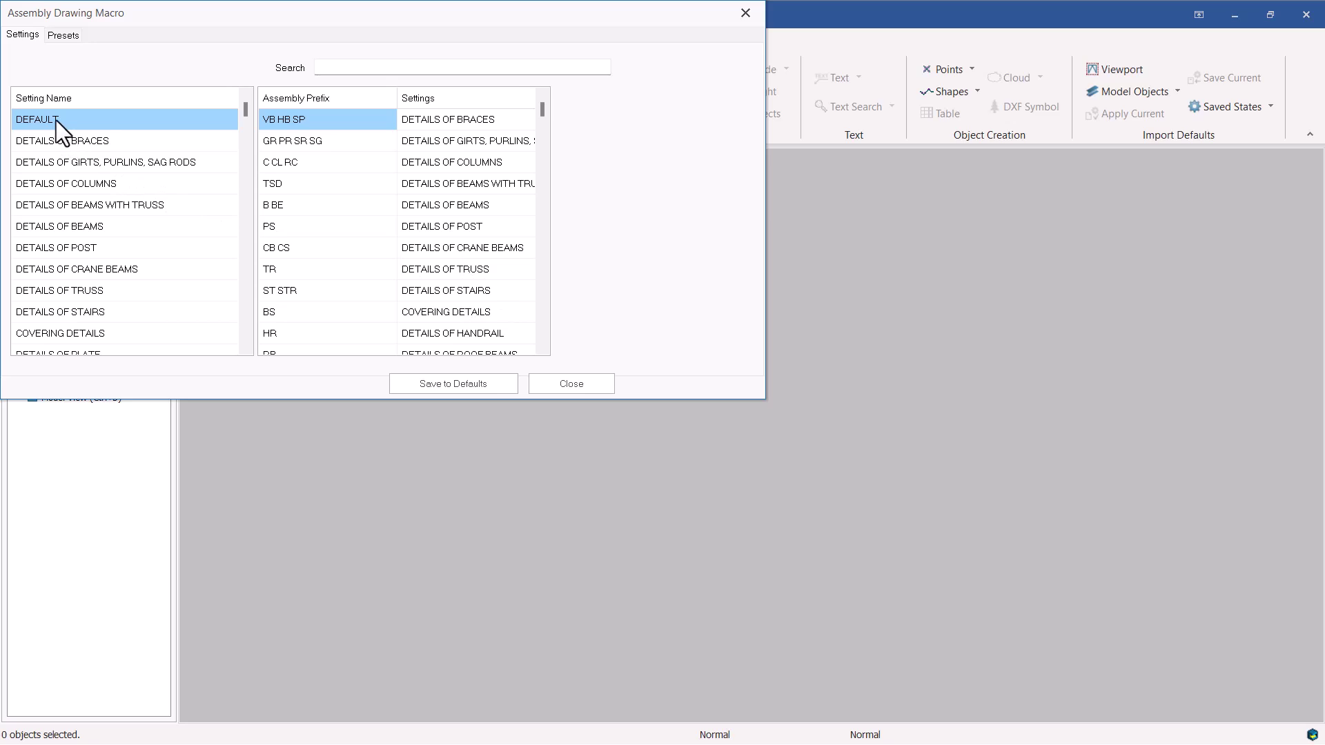
# - Open the DEFAULT assembly drawing setting and select its drawing name prefix 200-150-MCAD-
pyautogui.doubleClick(56, 118)
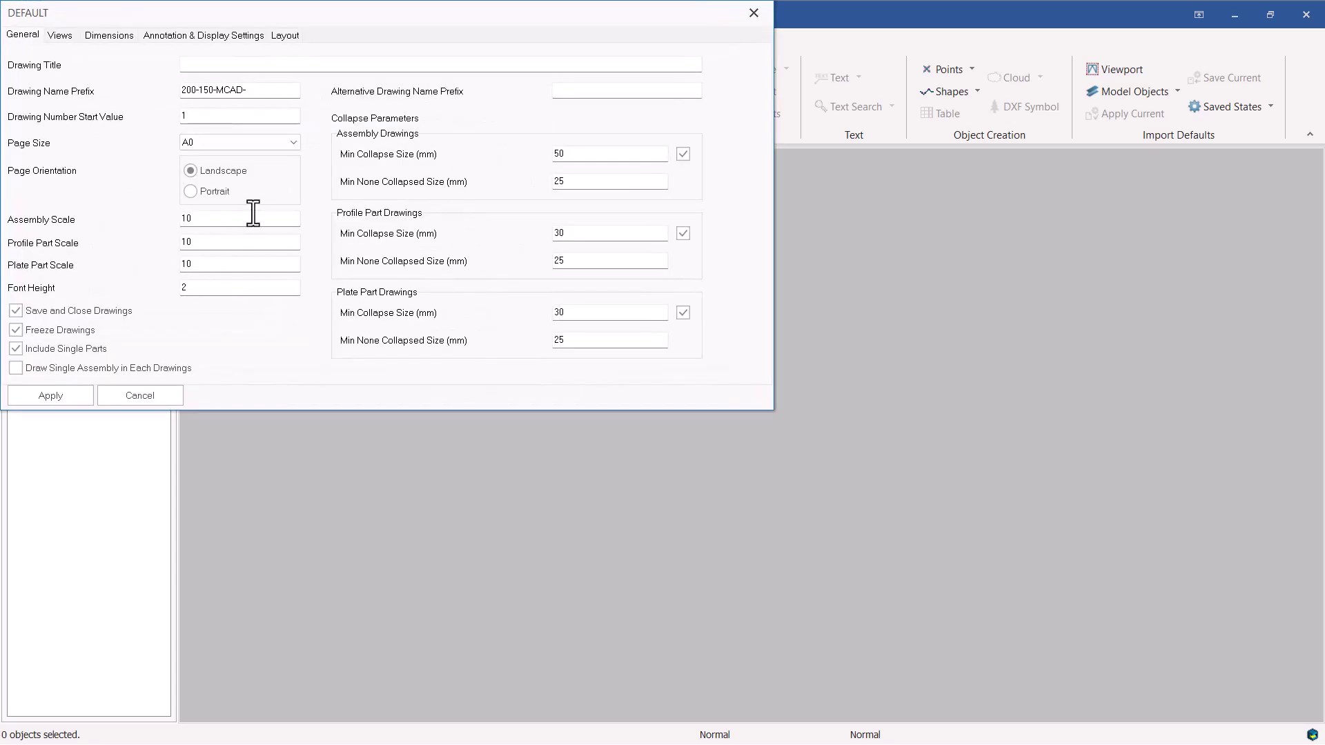
pyautogui.click(266, 90)
pyautogui.moveTo(251, 94); pyautogui.dragTo(171, 92)
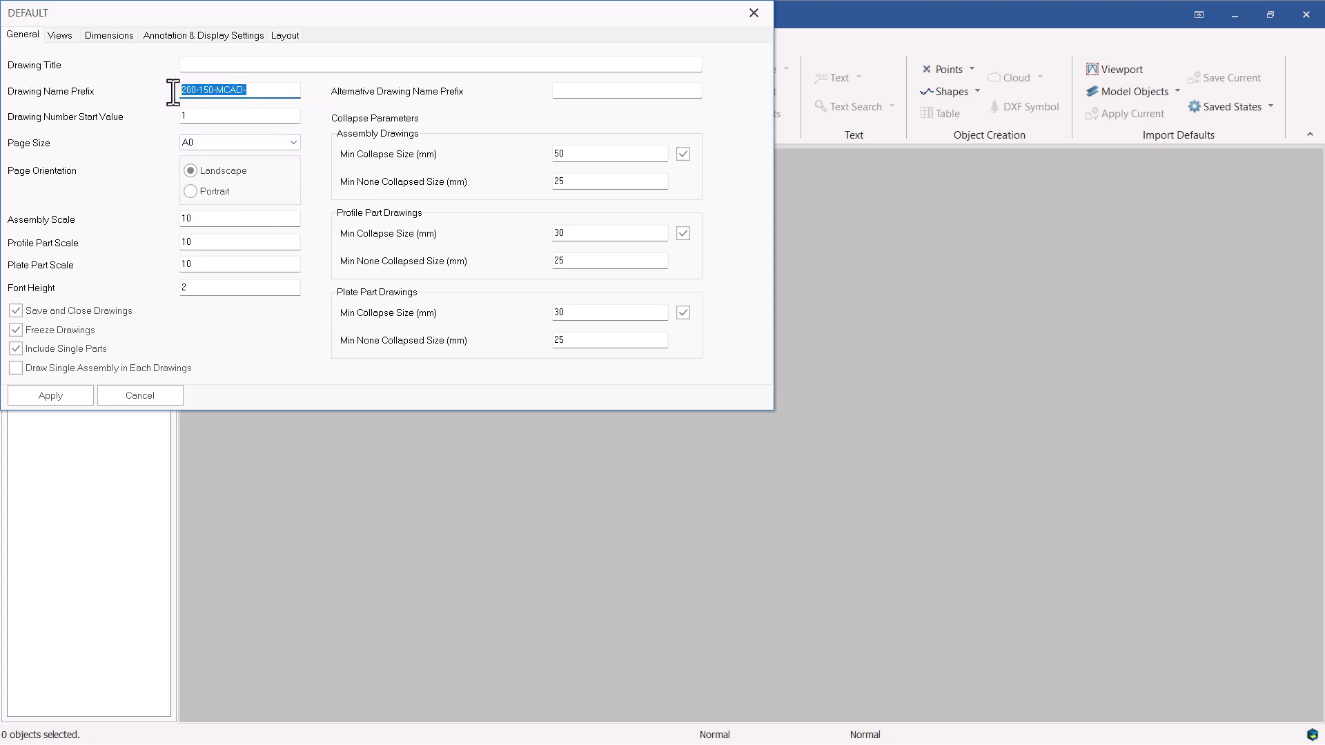
# - Review the DEFAULT preset's Views, Dimensions and Annotation & Display Settings tabs
pyautogui.click(61, 36)
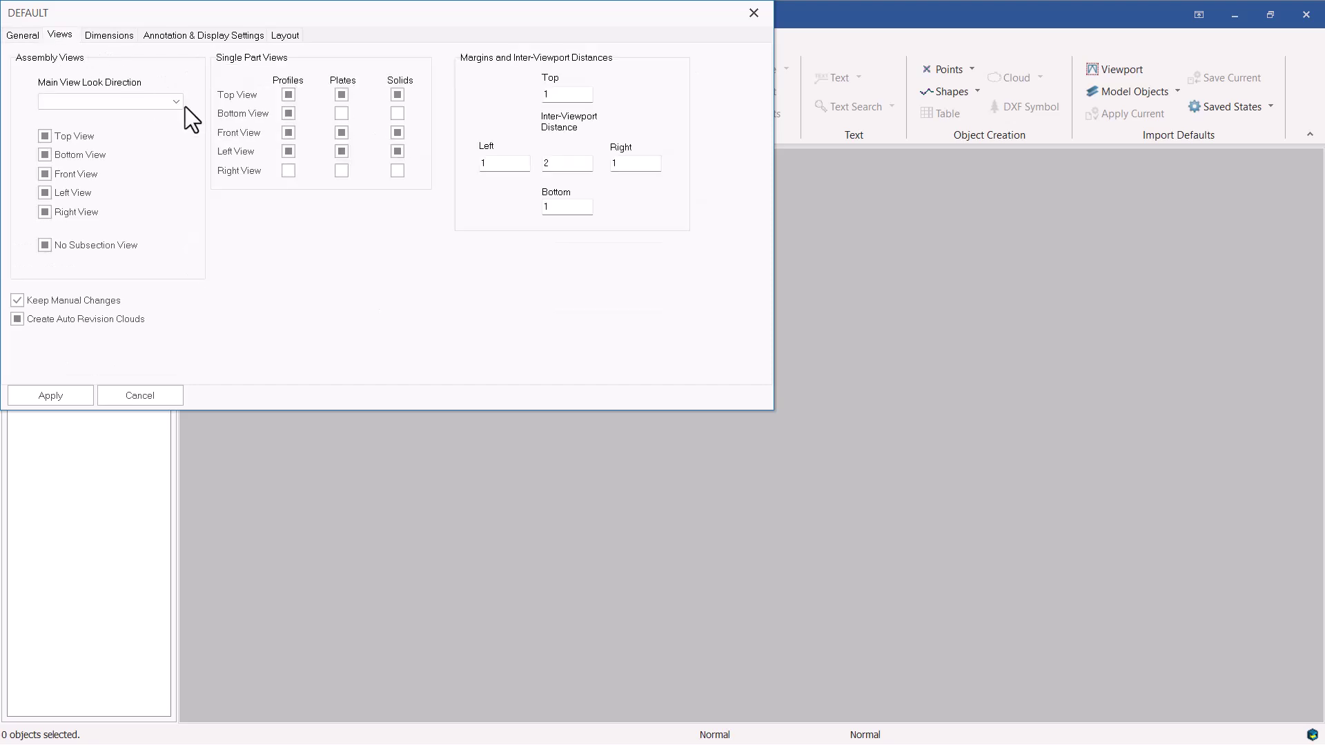
pyautogui.click(123, 30)
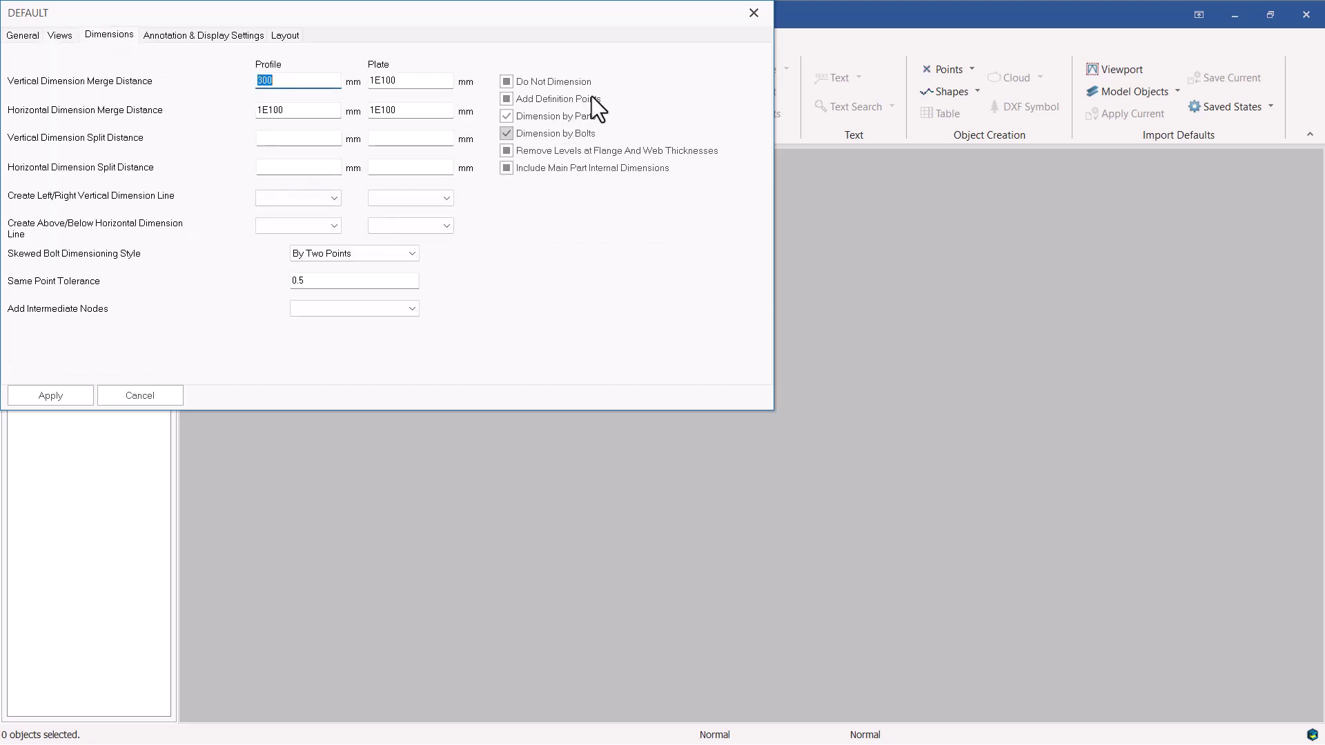
pyautogui.click(181, 38)
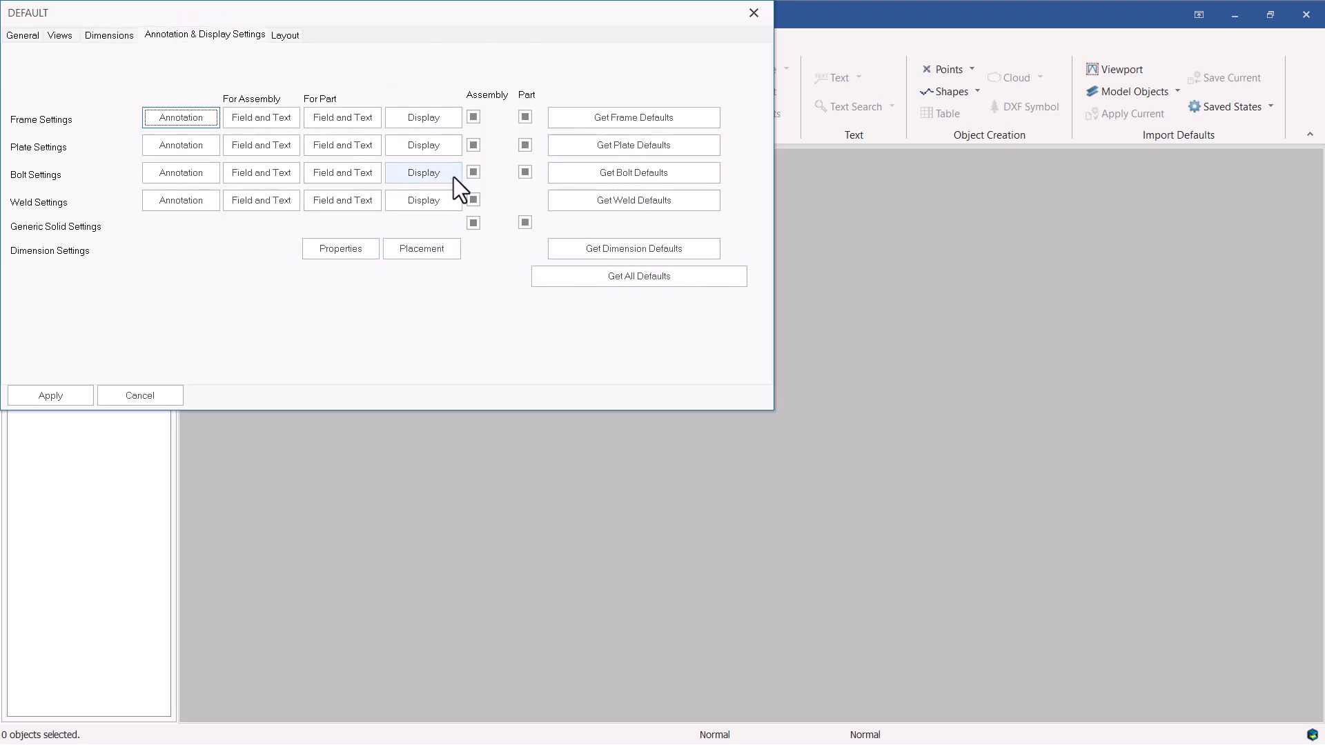
# - Inspect the Frame 'Field and Text' annotation settings and font properties, then close each dialog
pyautogui.click(266, 115)
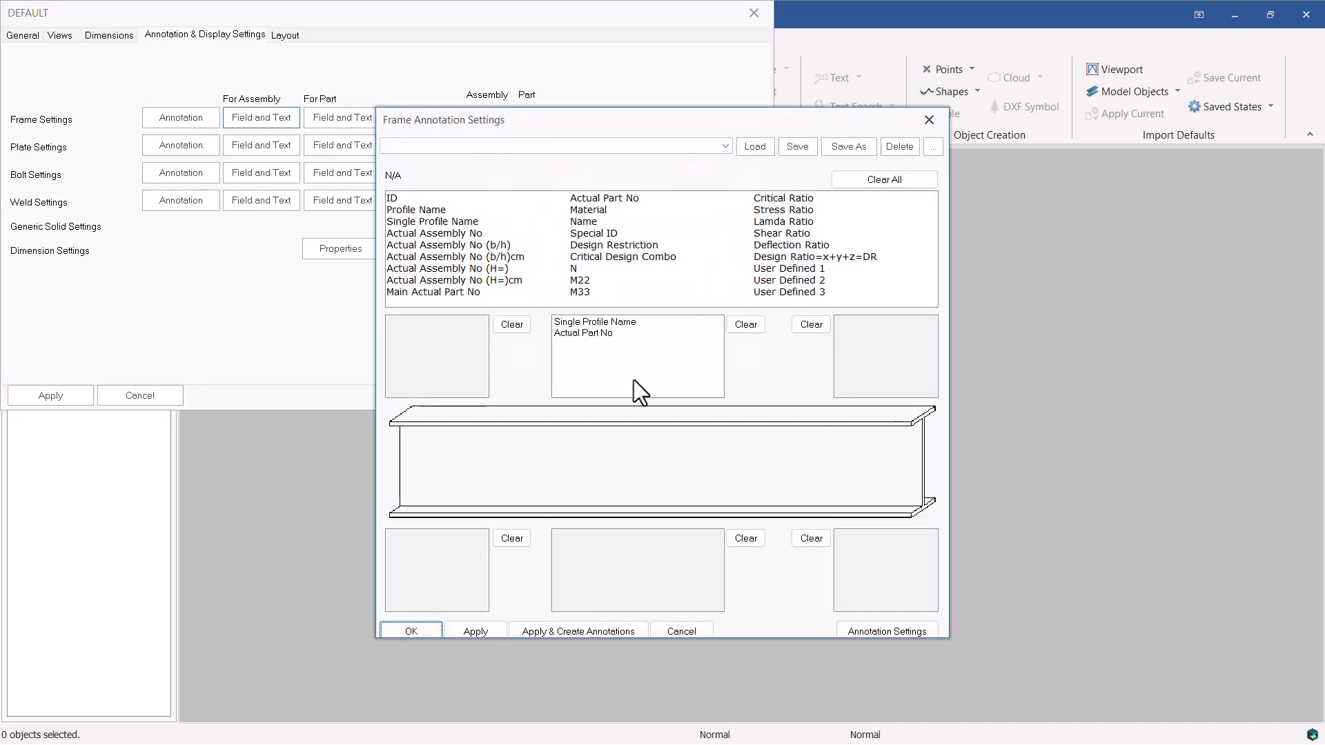
pyautogui.moveTo(719, 122); pyautogui.dragTo(739, 42)
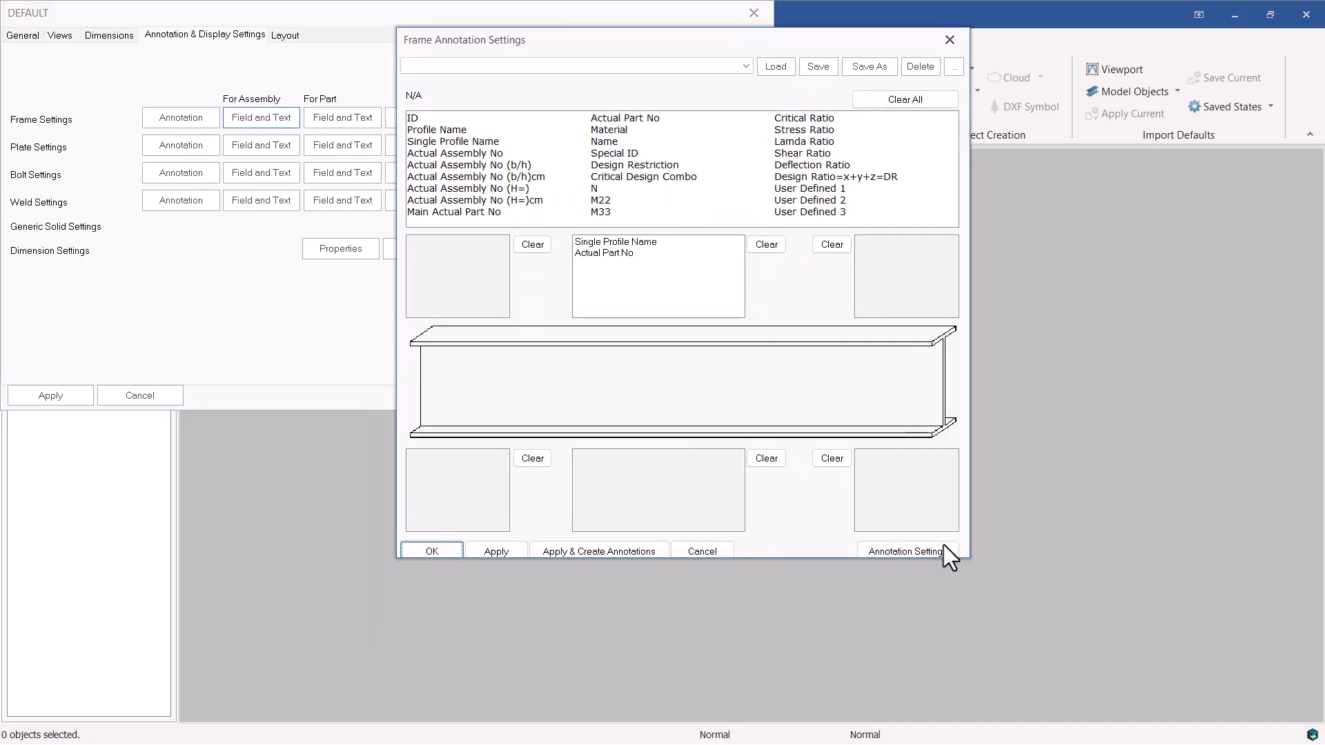
pyautogui.click(915, 552)
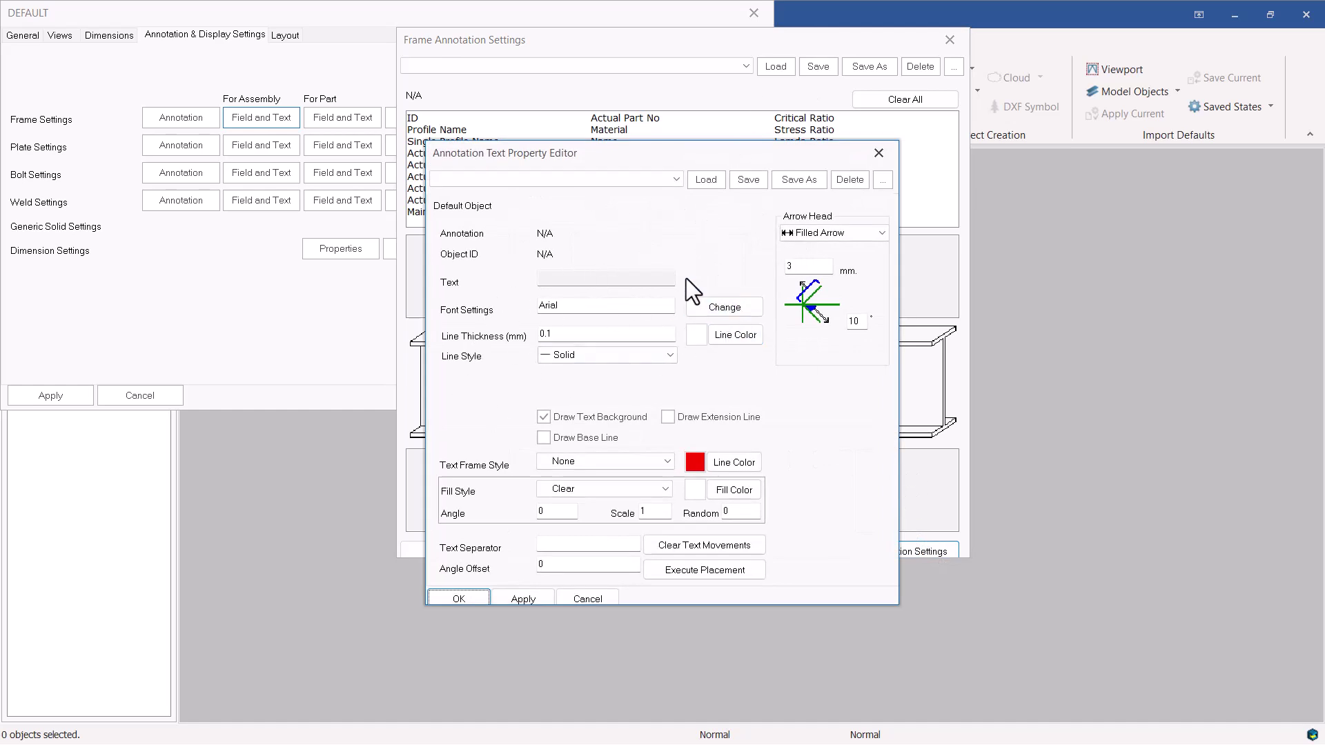
pyautogui.click(722, 304)
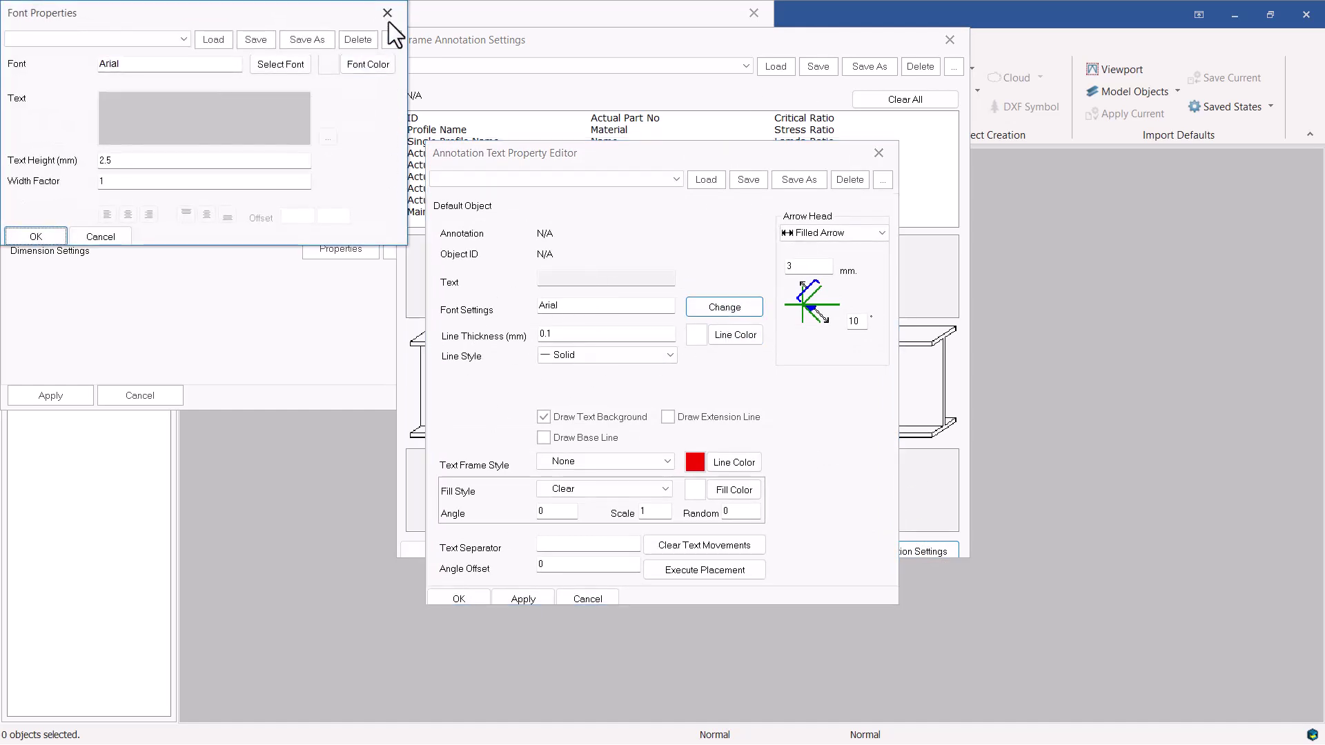
pyautogui.click(388, 14)
pyautogui.click(877, 153)
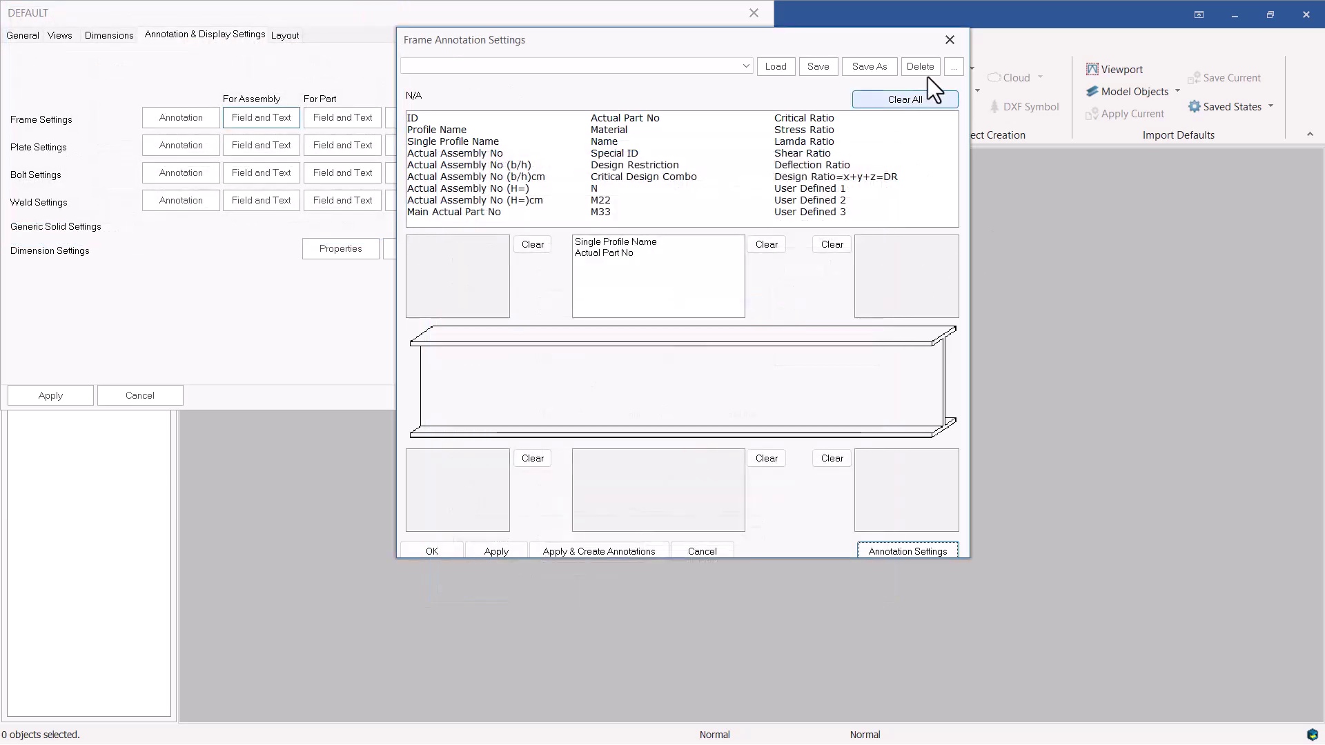
pyautogui.click(949, 42)
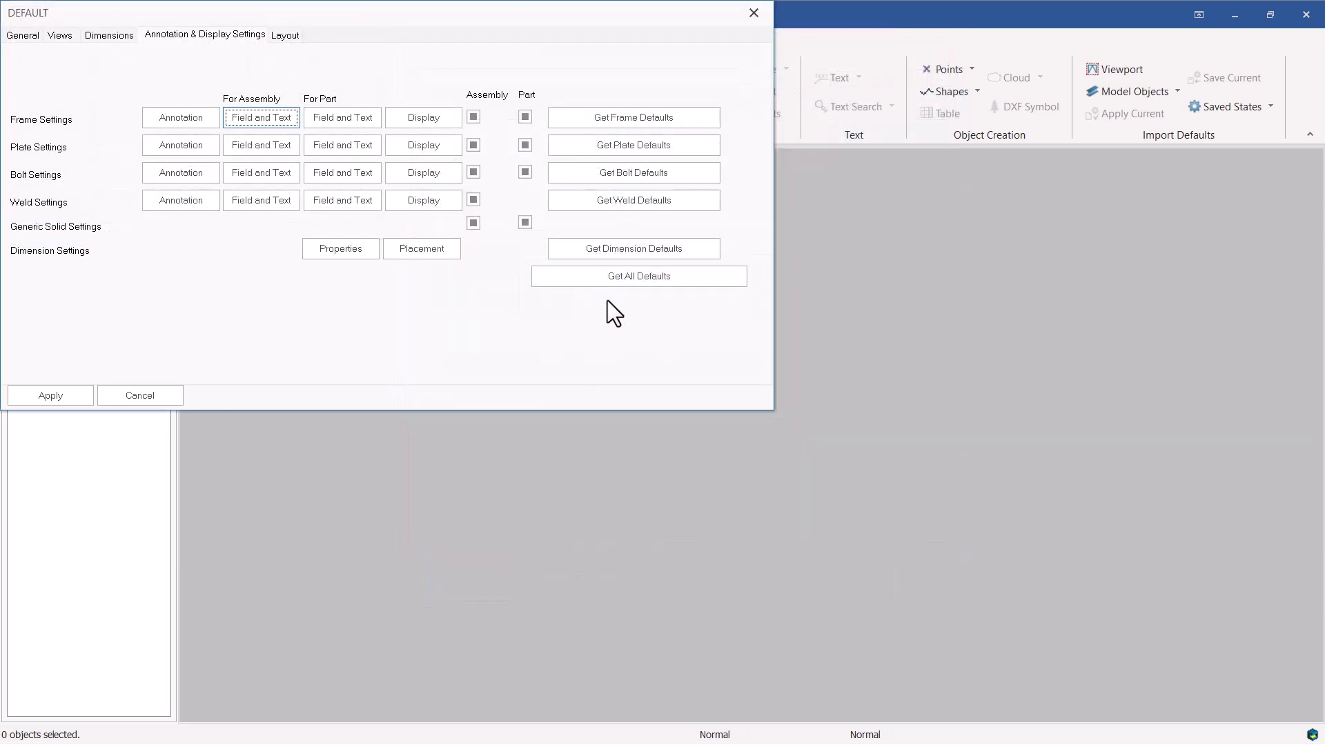
# - Close the DEFAULT settings and Assembly Drawing Macro dialogs and return to the 3D model
pyautogui.click(753, 12)
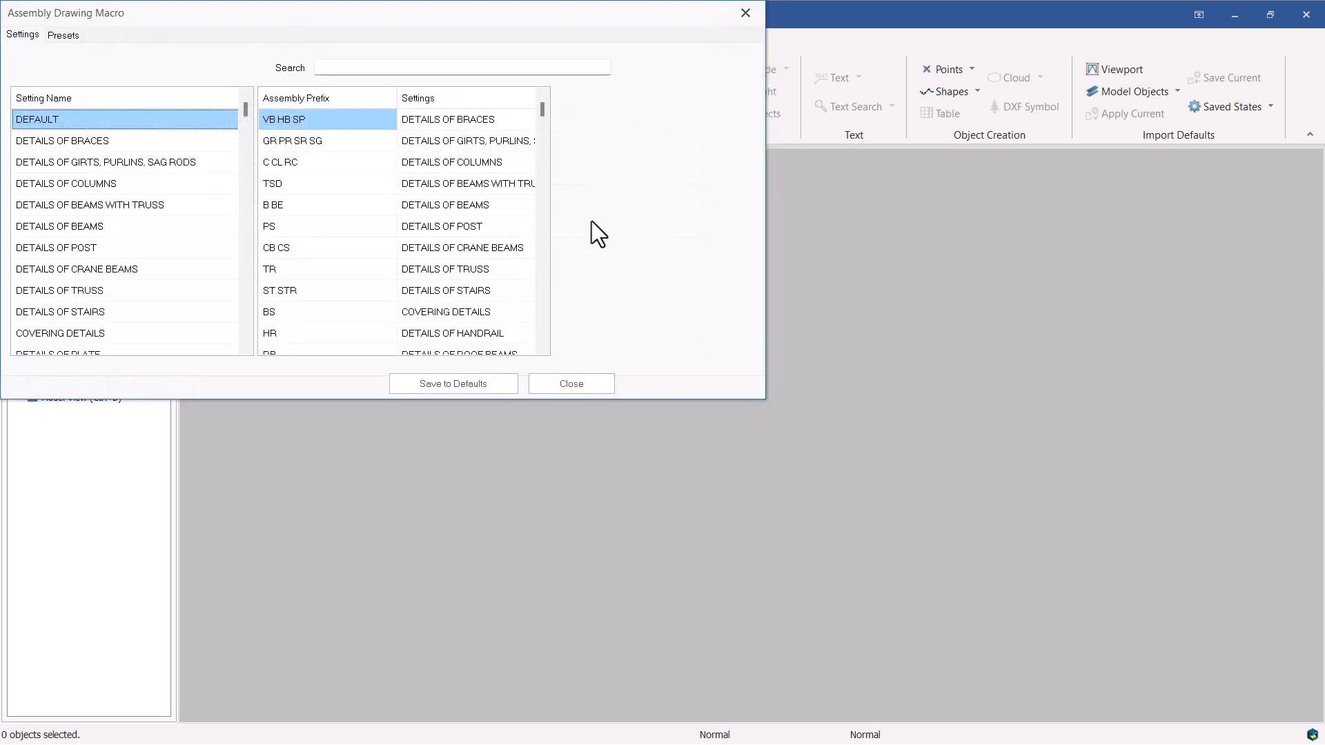
pyautogui.click(729, 21)
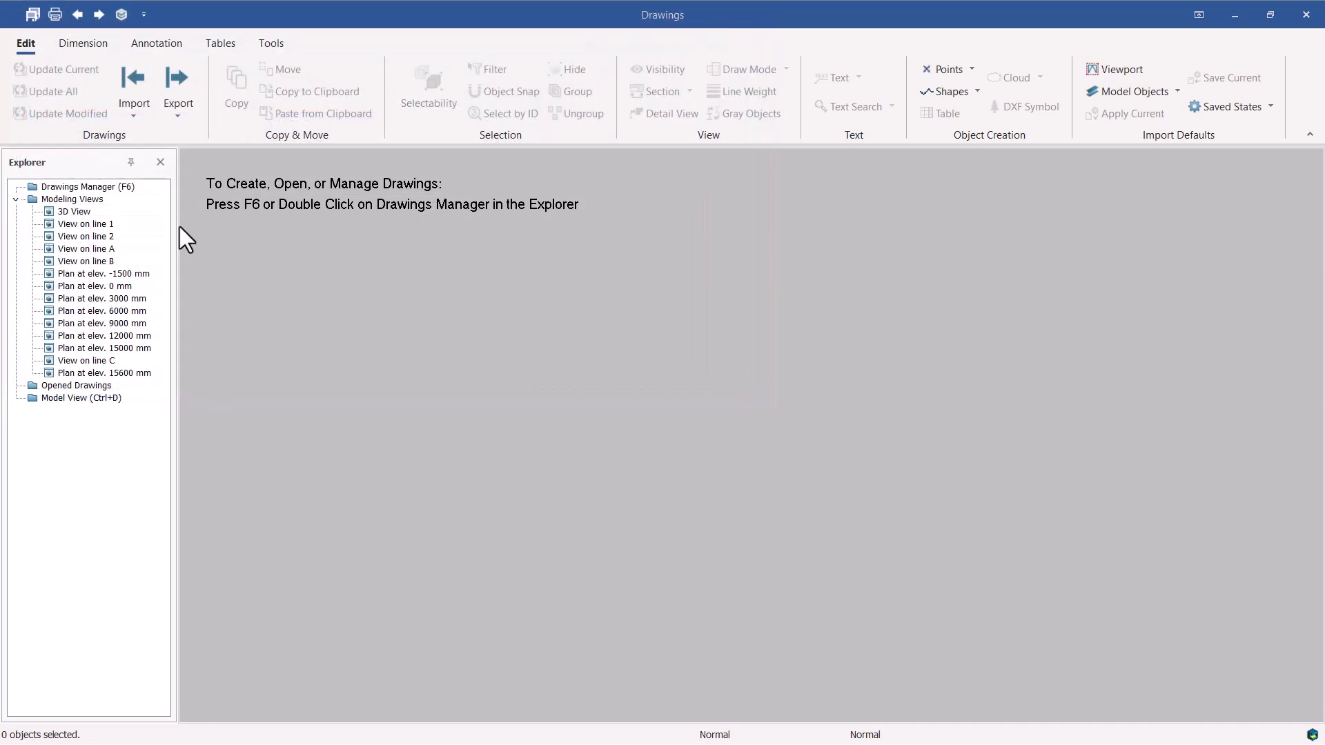
pyautogui.doubleClick(111, 399)
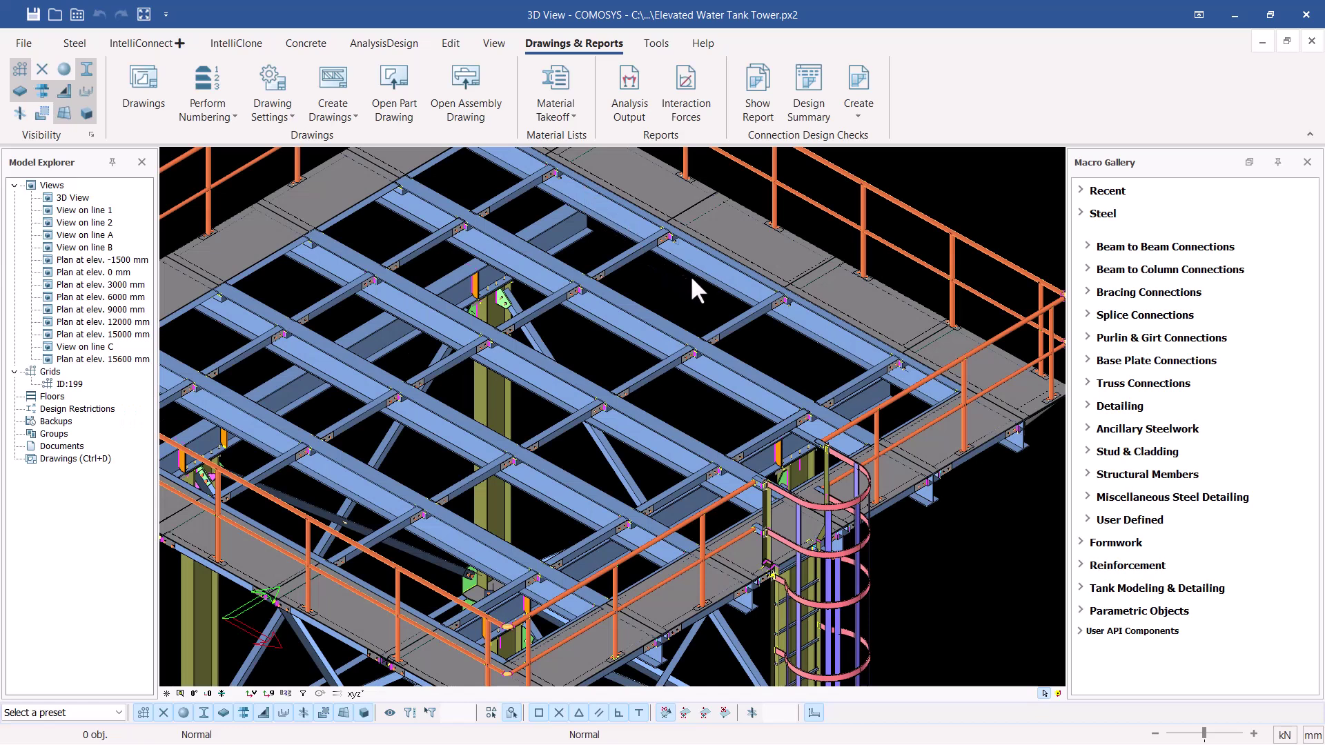
# - Select the long edge beam and create an Assembly Drawing of it
pyautogui.click(714, 279)
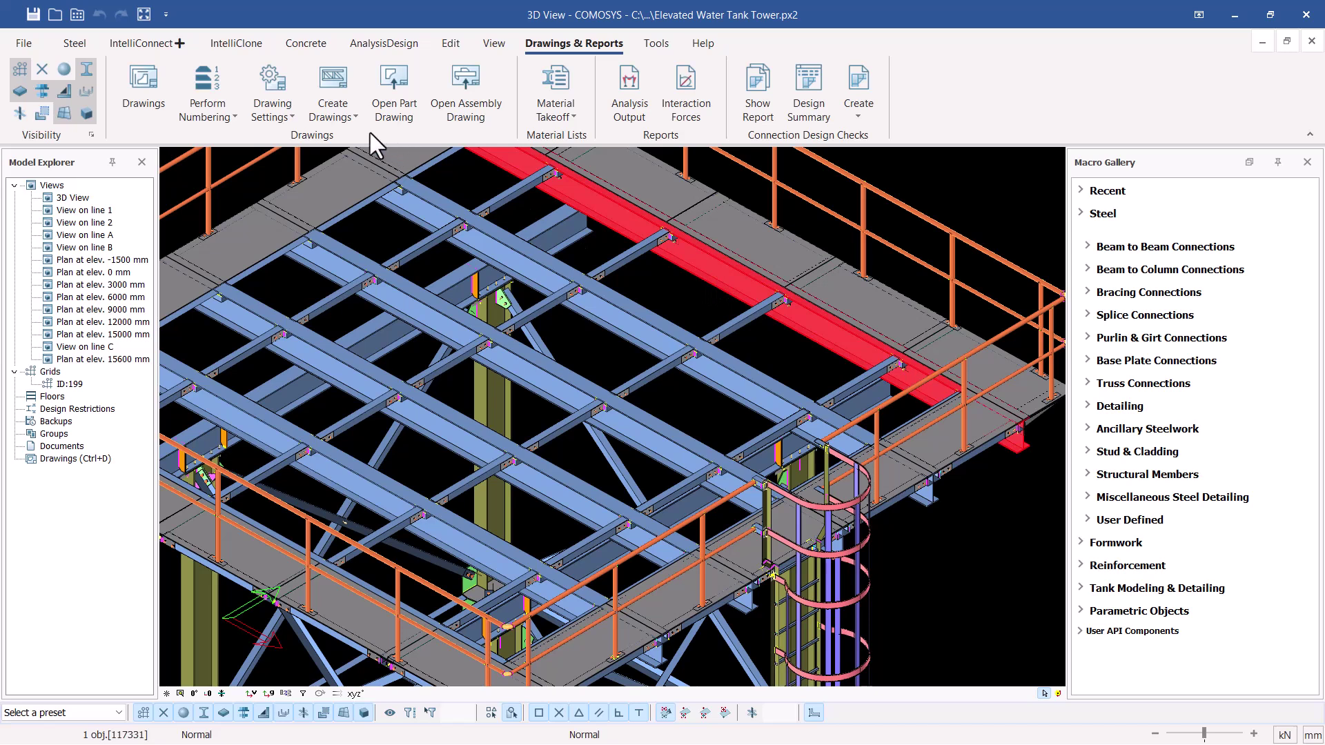
pyautogui.click(355, 118)
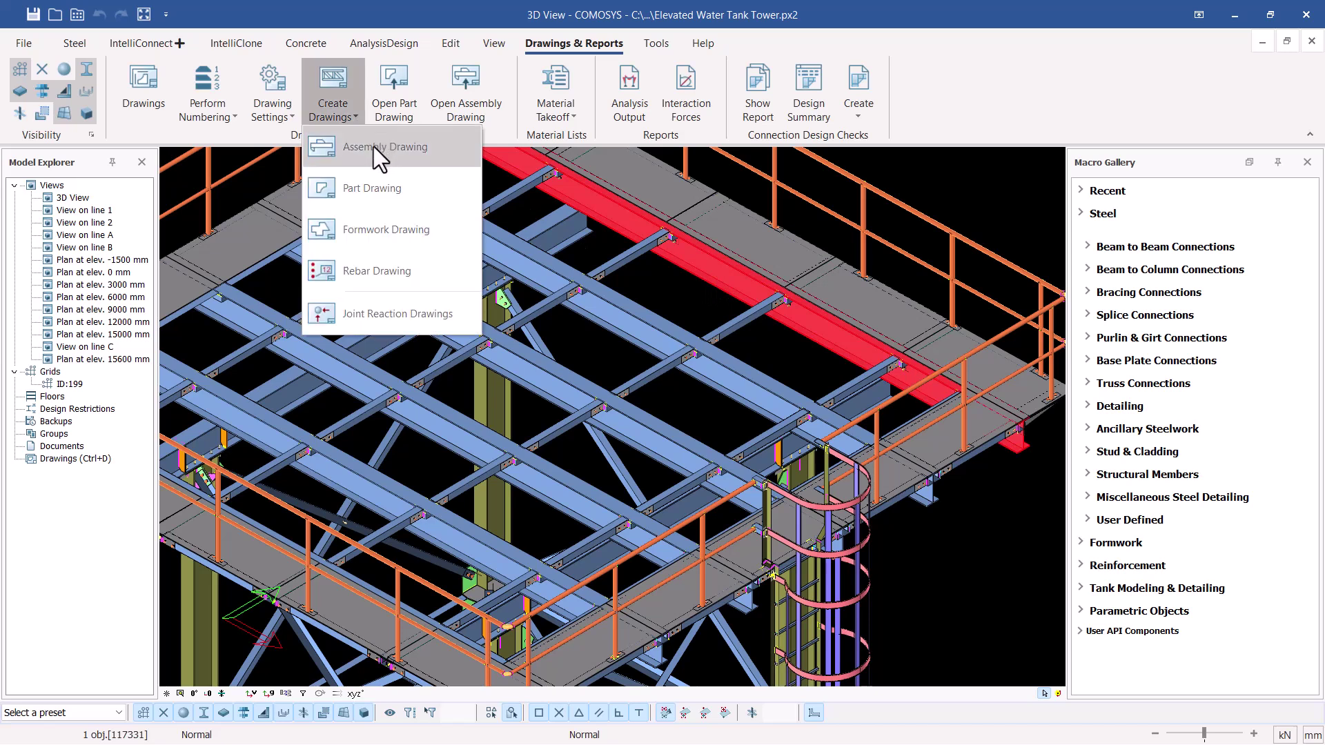
pyautogui.click(374, 147)
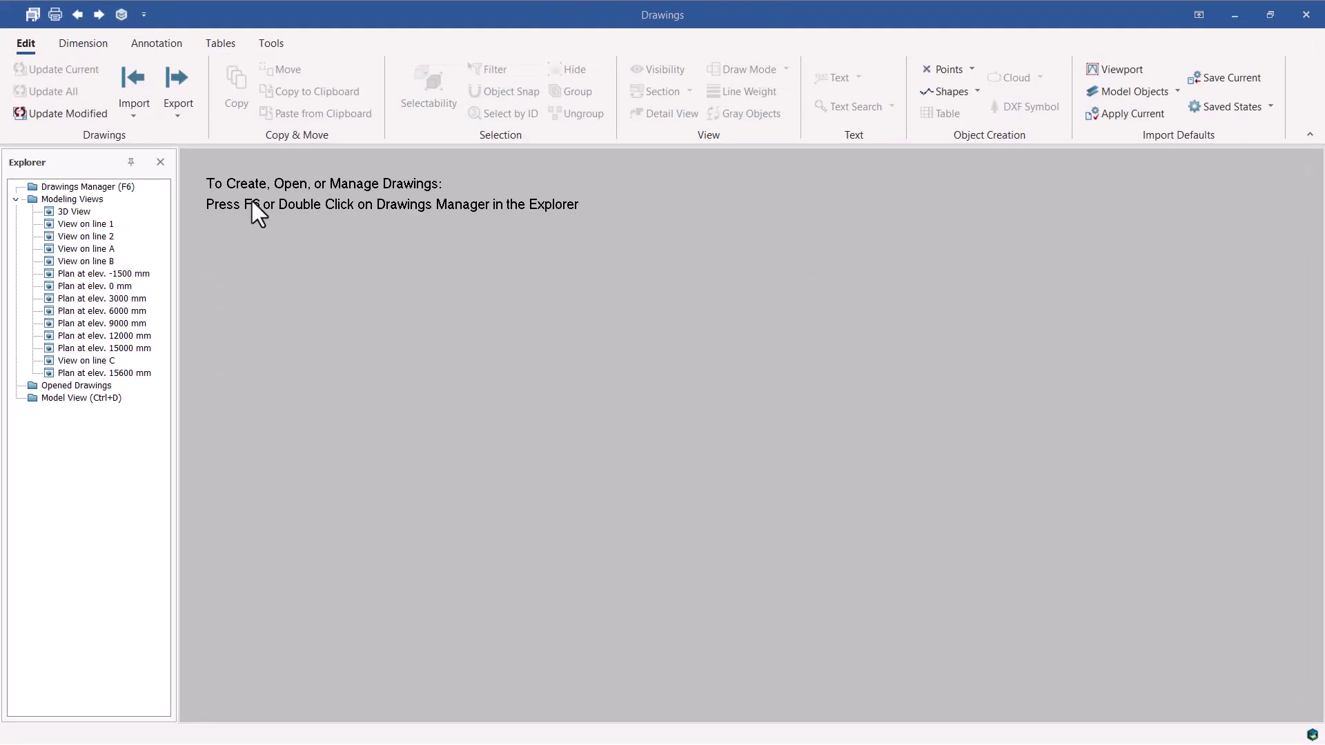
# - Open drawing 835-156-CE-001 (A0 Landscape) from the Drawings Manager
pyautogui.click(136, 186)
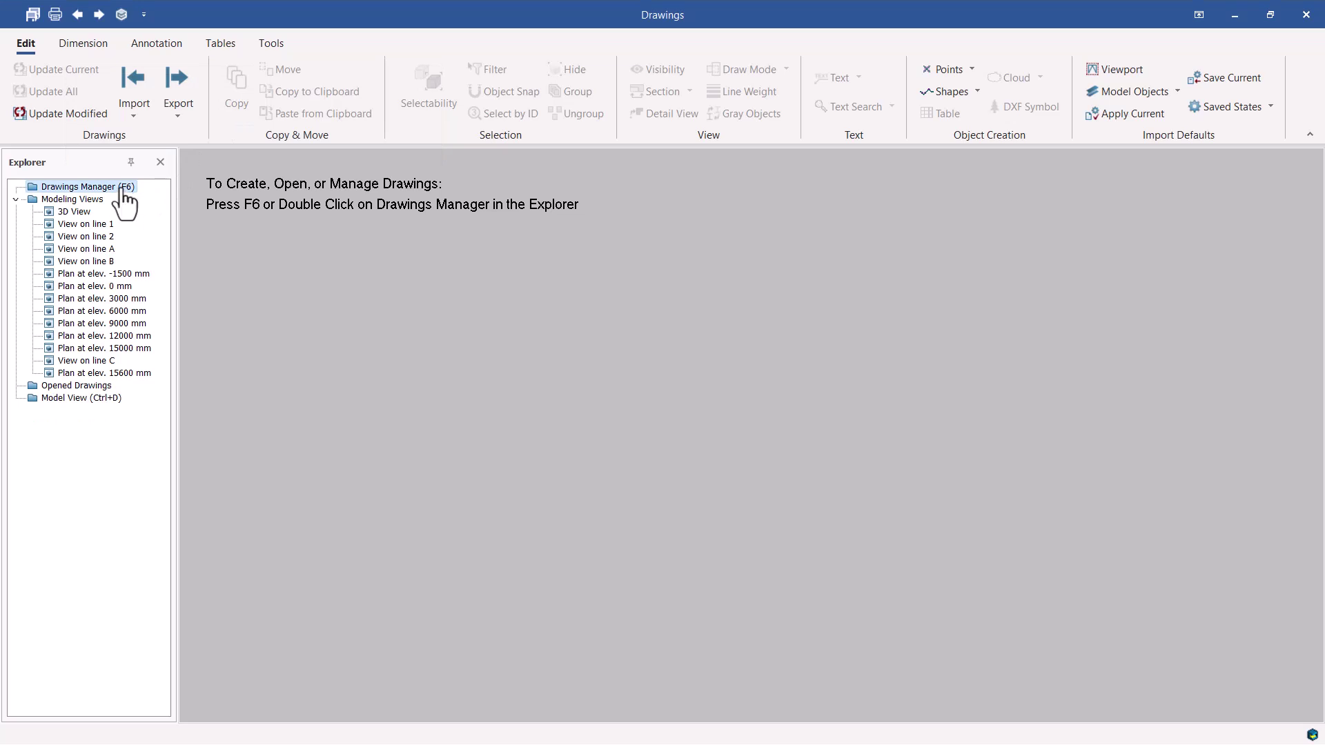
pyautogui.doubleClick(124, 187)
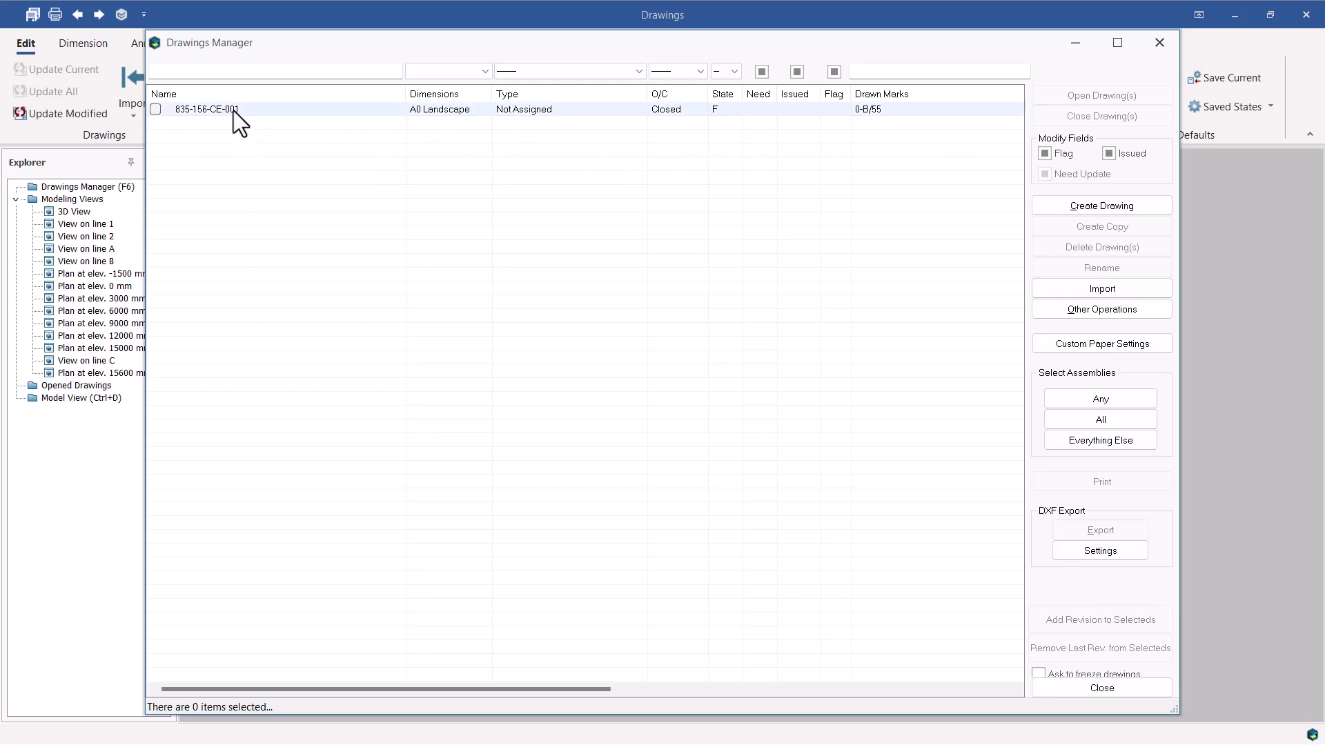
pyautogui.doubleClick(208, 114)
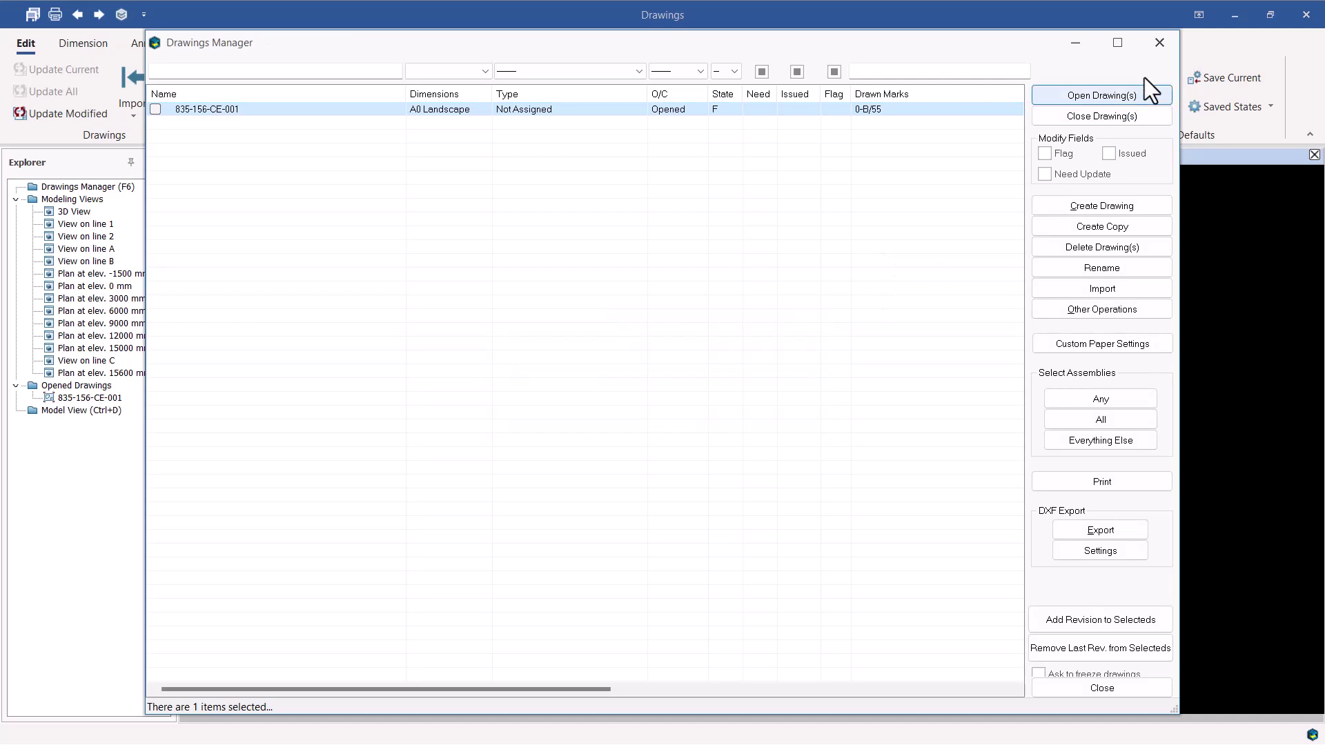
pyautogui.click(1163, 46)
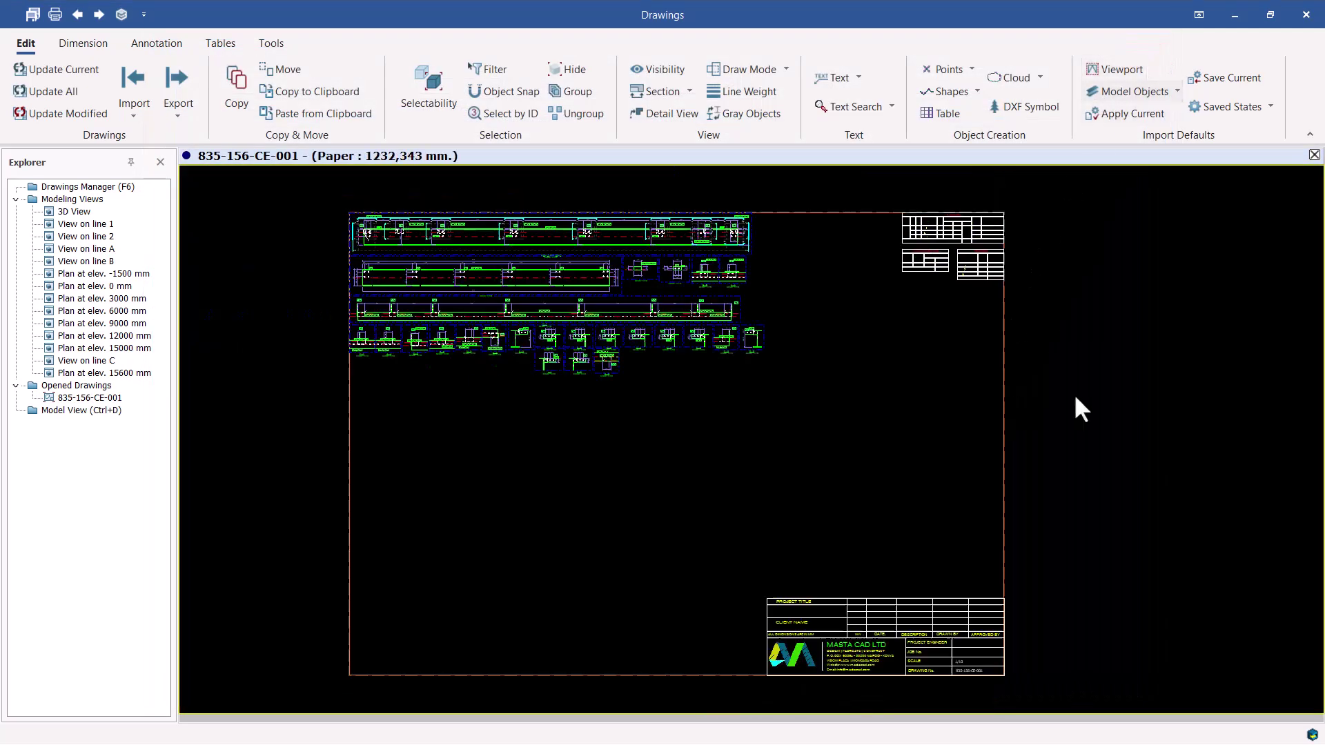
pyautogui.scroll(8, 636, 283)
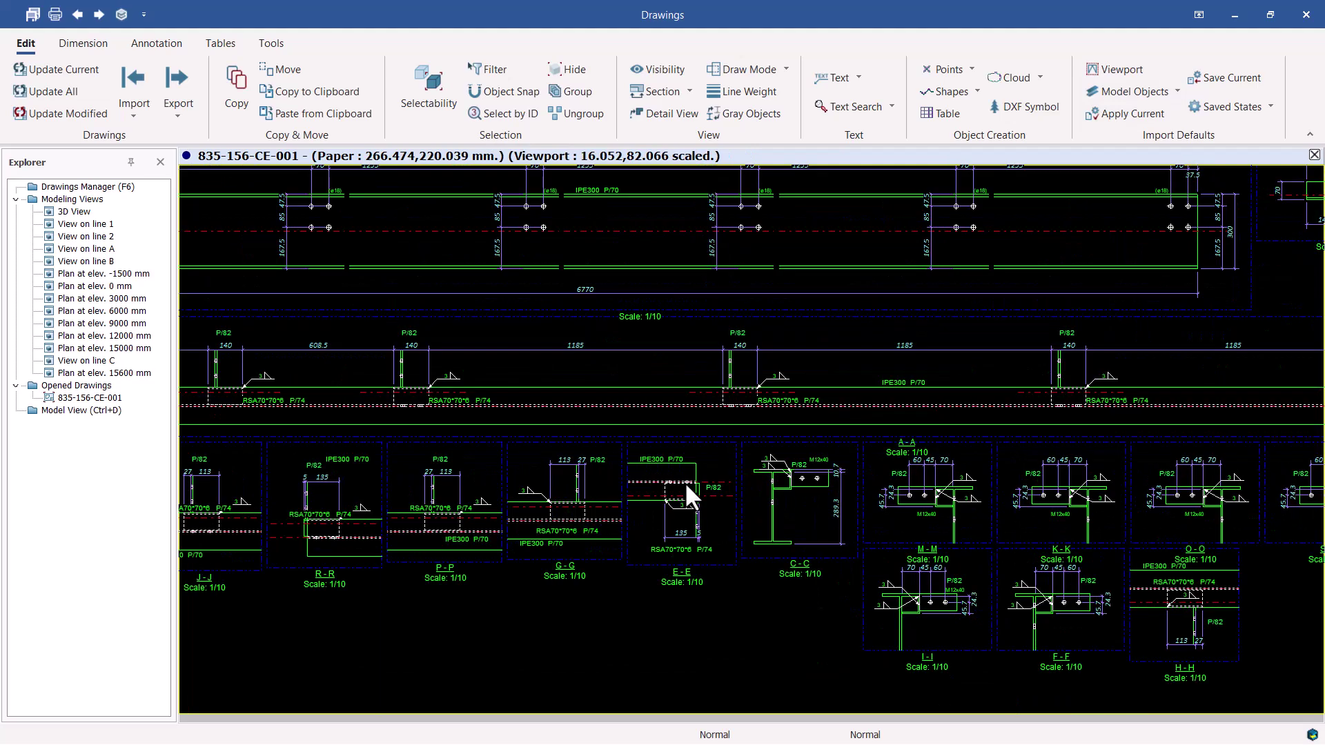
pyautogui.scroll(-3, 799, 266)
pyautogui.moveTo(775, 299); pyautogui.dragTo(771, 366, button='middle')
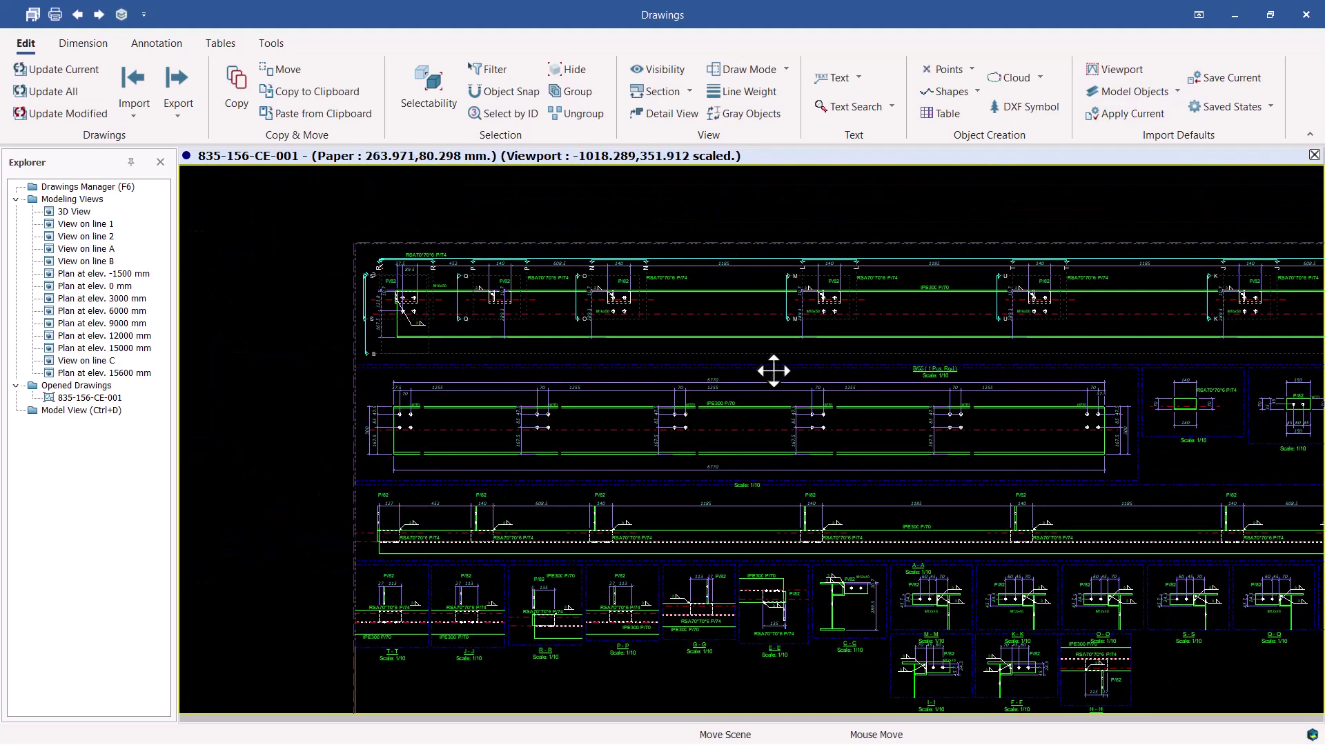
pyautogui.scroll(1, 1091, 354)
pyautogui.moveTo(1091, 355); pyautogui.dragTo(967, 325, button='middle')
pyautogui.scroll(1, 1055, 317)
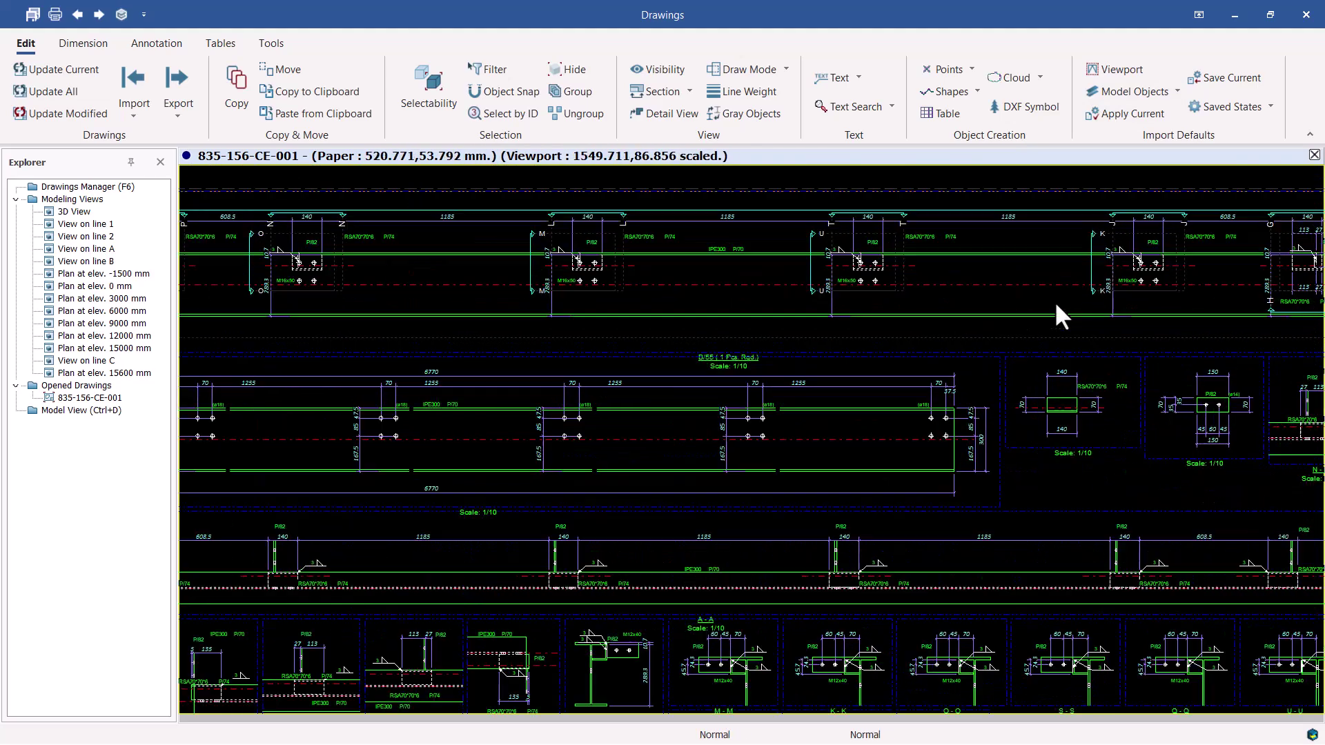
pyautogui.scroll(3, 671, 290)
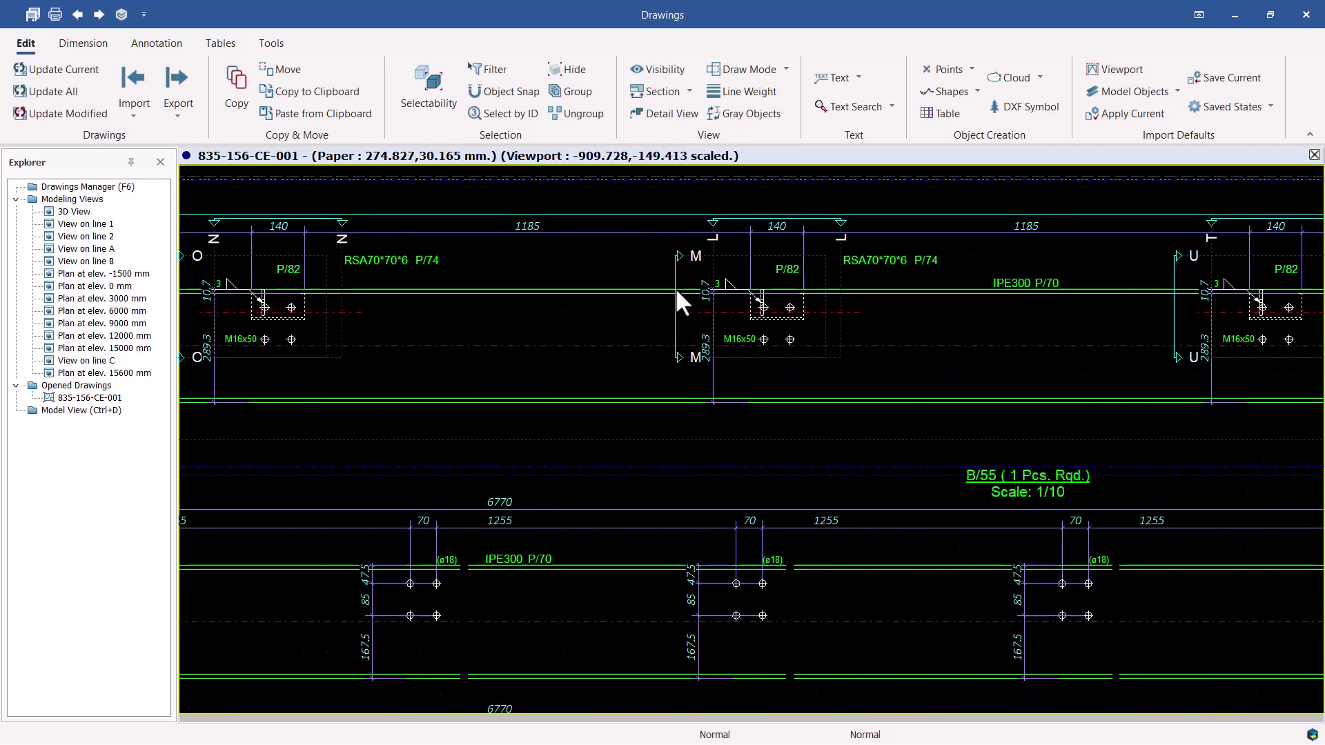
pyautogui.scroll(-4, 763, 301)
pyautogui.scroll(3, 794, 283)
pyautogui.scroll(-3, 582, 317)
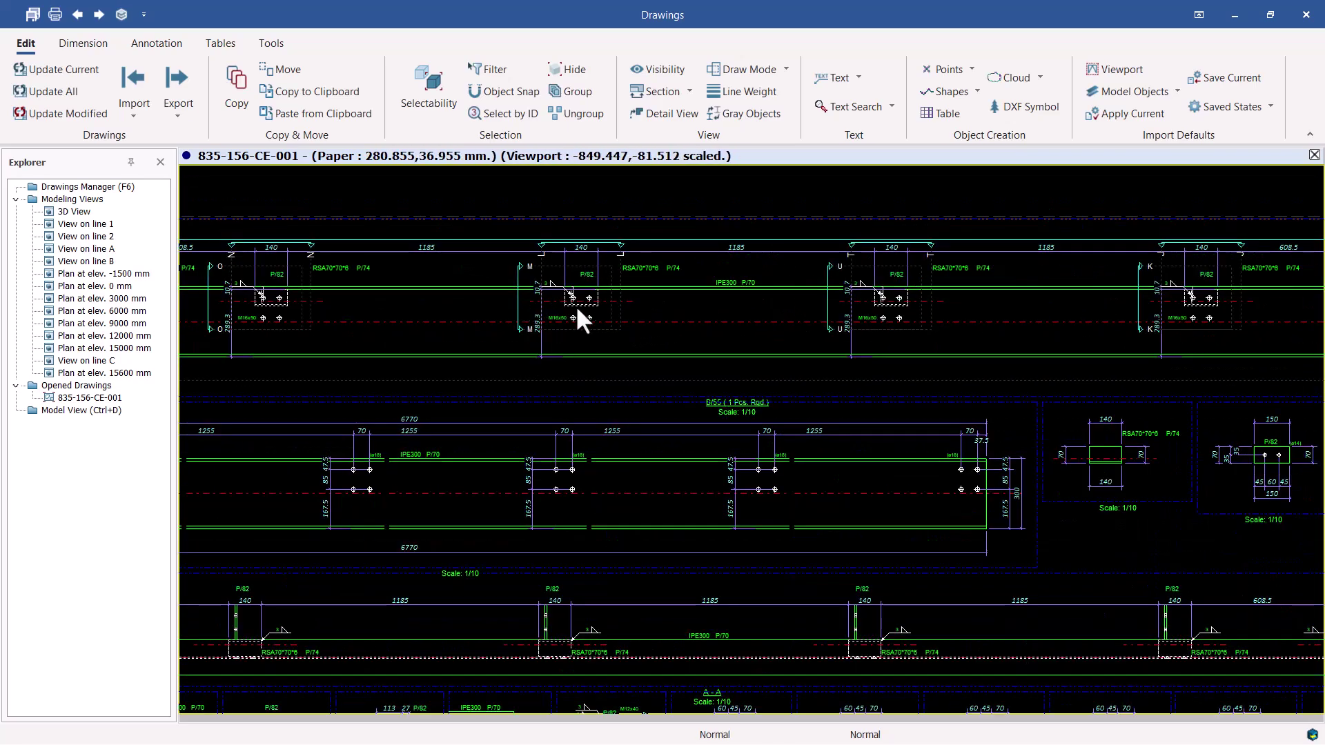
pyautogui.scroll(1, 690, 307)
pyautogui.scroll(1, 692, 310)
pyautogui.moveTo(1079, 435); pyautogui.dragTo(697, 349, button='middle')
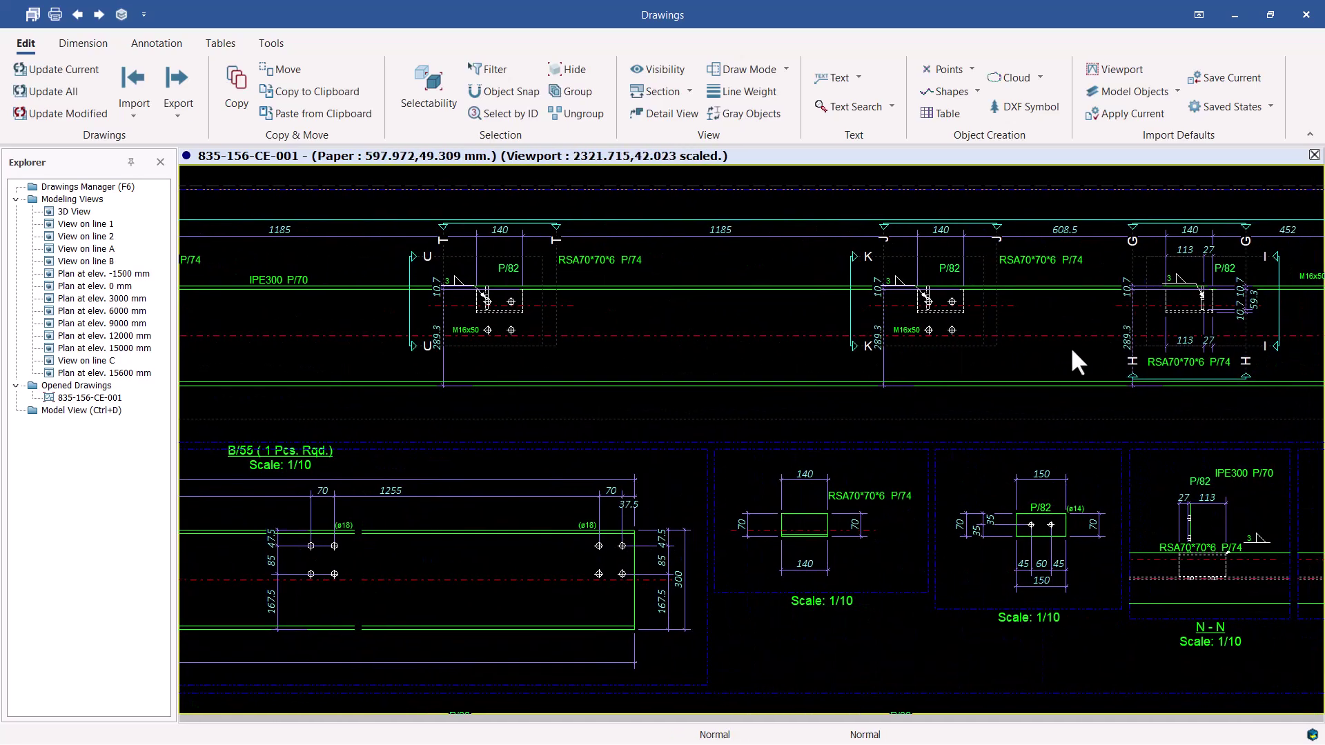
pyautogui.moveTo(1099, 358)
pyautogui.mouseDown(button='middle')
pyautogui.moveTo(767, 355)
pyautogui.moveTo(961, 334)
pyautogui.mouseUp(button='middle')
pyautogui.scroll(2, 854, 407)
pyautogui.moveTo(925, 398); pyautogui.dragTo(978, 389, button='middle')
pyautogui.scroll(1, 853, 321)
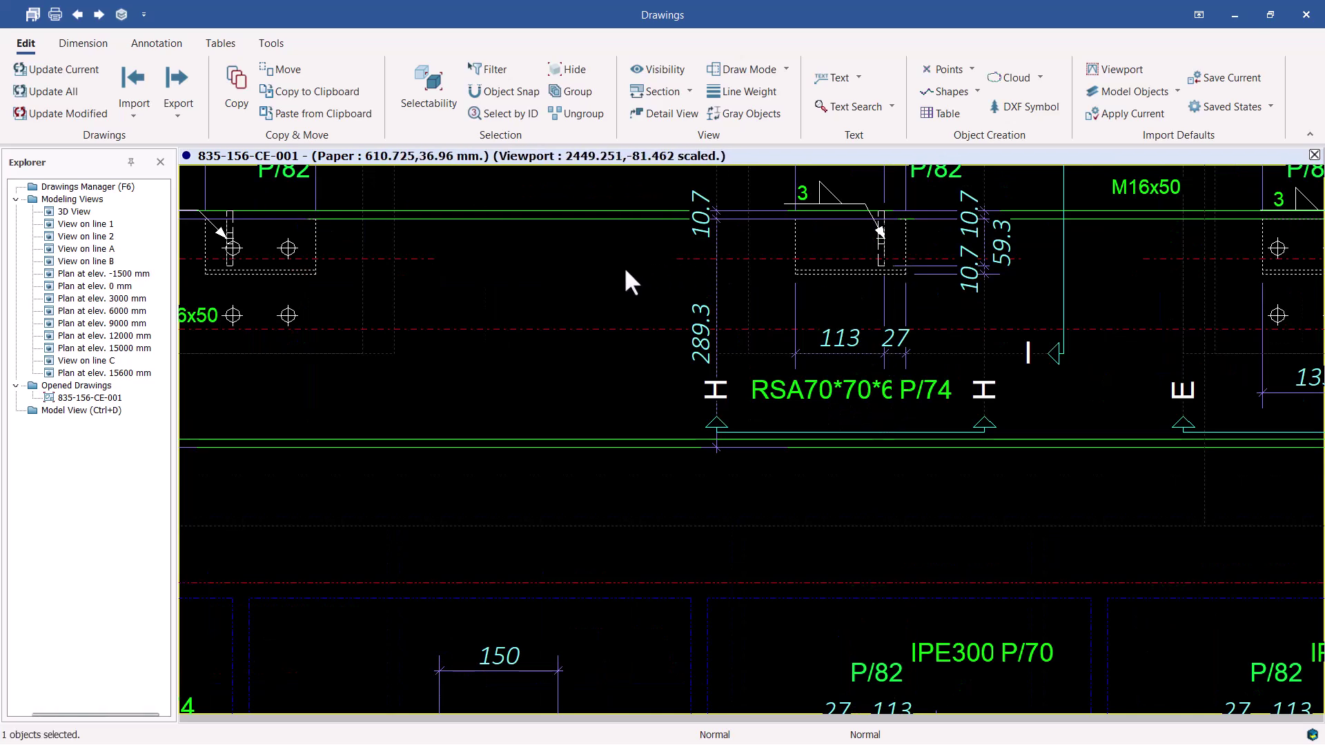
pyautogui.click(784, 387)
pyautogui.scroll(-5, 1035, 437)
pyautogui.moveTo(577, 423); pyautogui.dragTo(853, 398, button='middle')
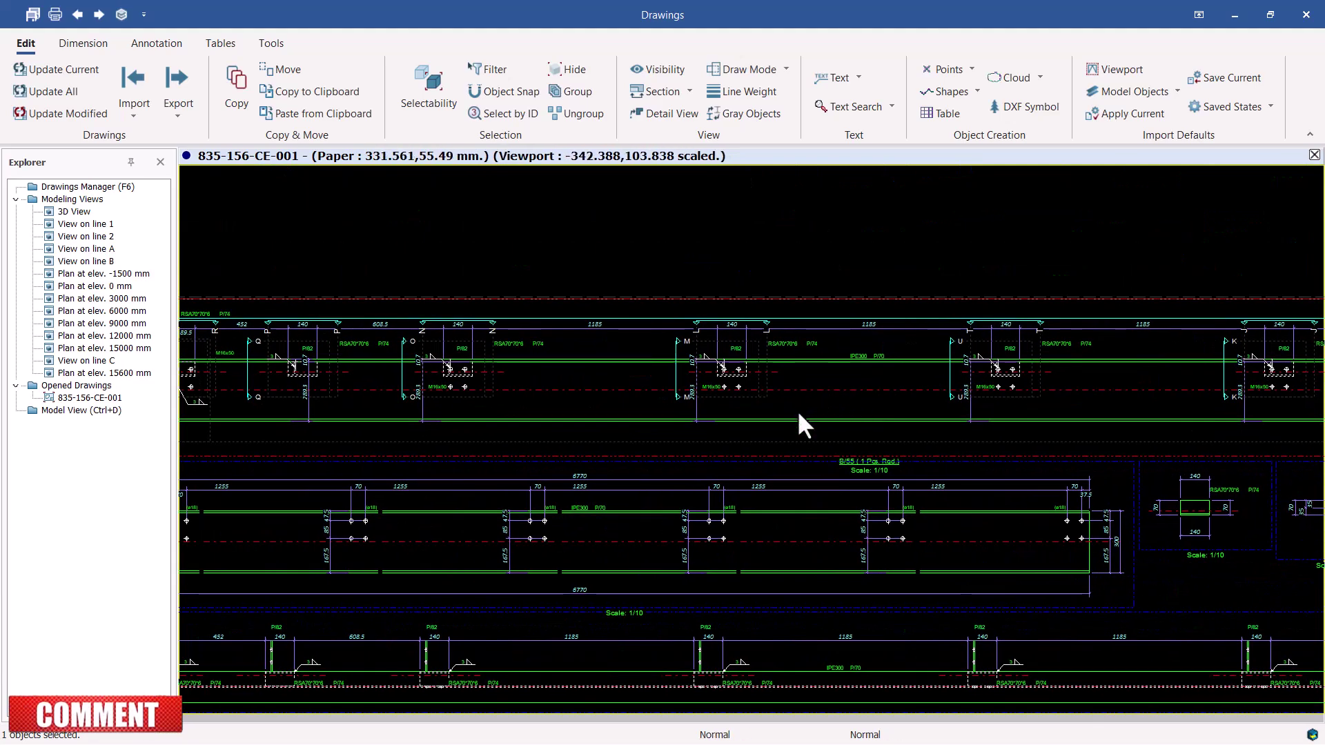
pyautogui.scroll(5, 862, 370)
pyautogui.scroll(2, 921, 325)
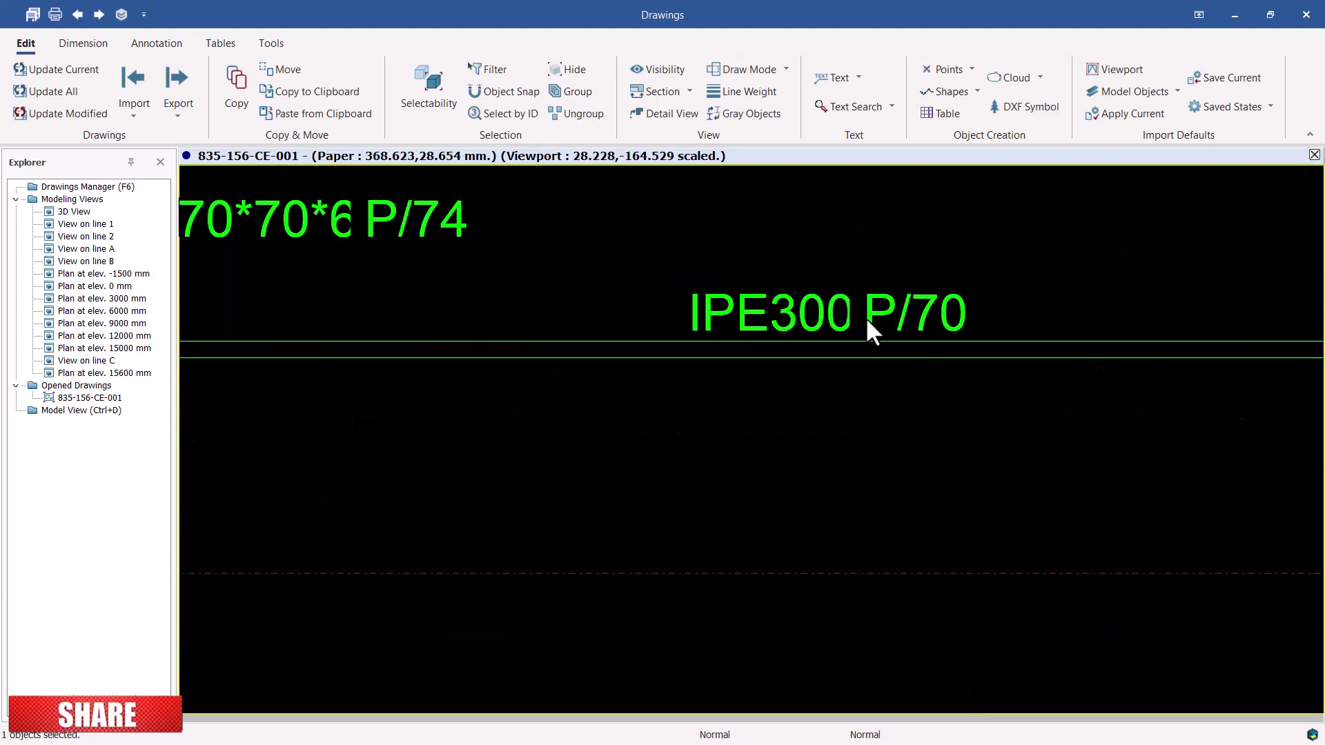
pyautogui.click(917, 313)
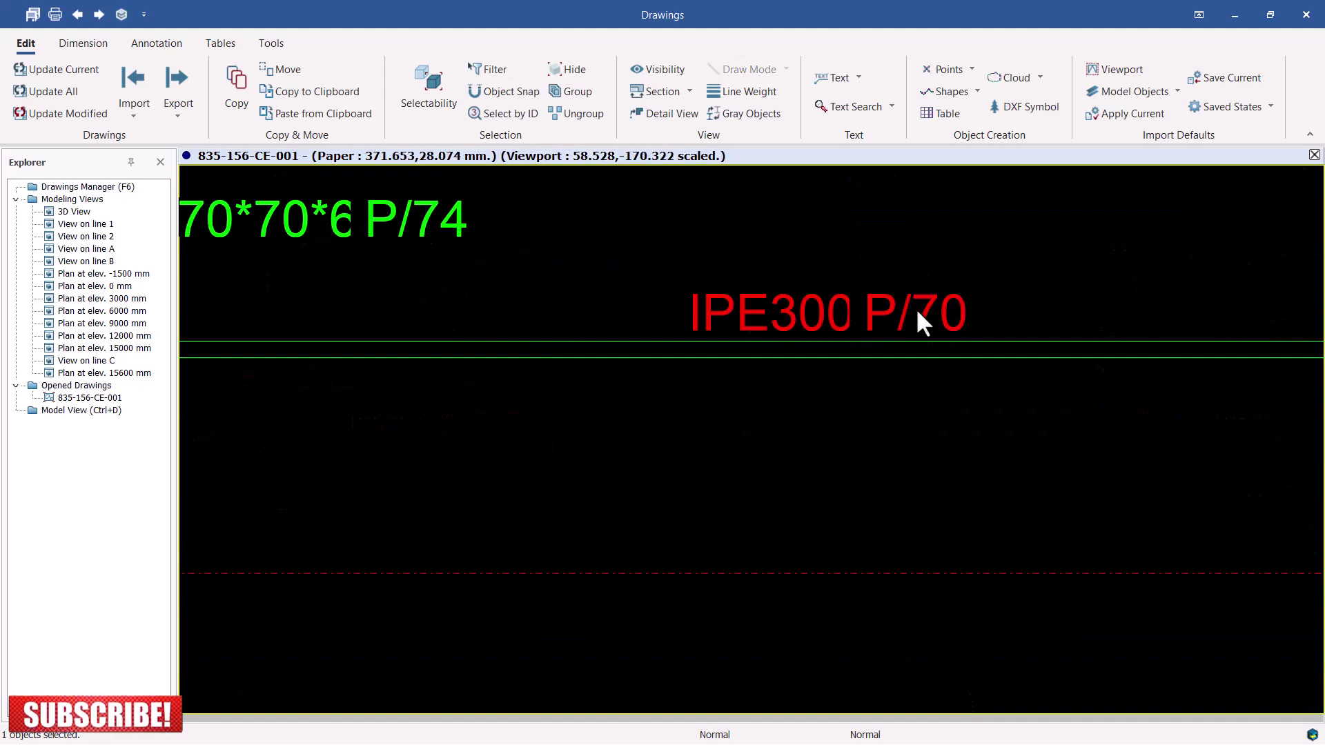
pyautogui.scroll(-6, 673, 286)
pyautogui.scroll(-3, 727, 288)
pyautogui.moveTo(709, 331)
pyautogui.mouseDown(button='middle')
pyautogui.moveTo(887, 384)
pyautogui.moveTo(778, 387)
pyautogui.mouseUp(button='middle')
pyautogui.scroll(5, 966, 324)
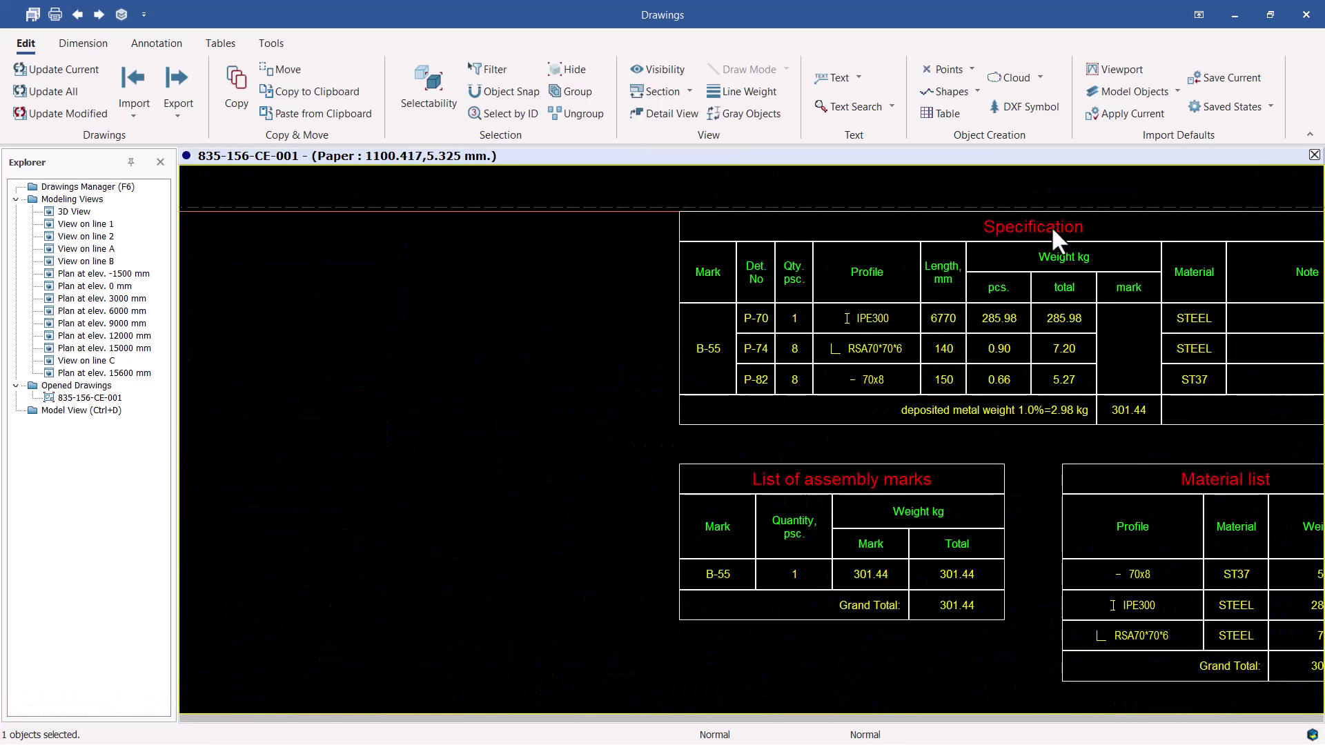
pyautogui.moveTo(1109, 334); pyautogui.dragTo(1008, 328, button='middle')
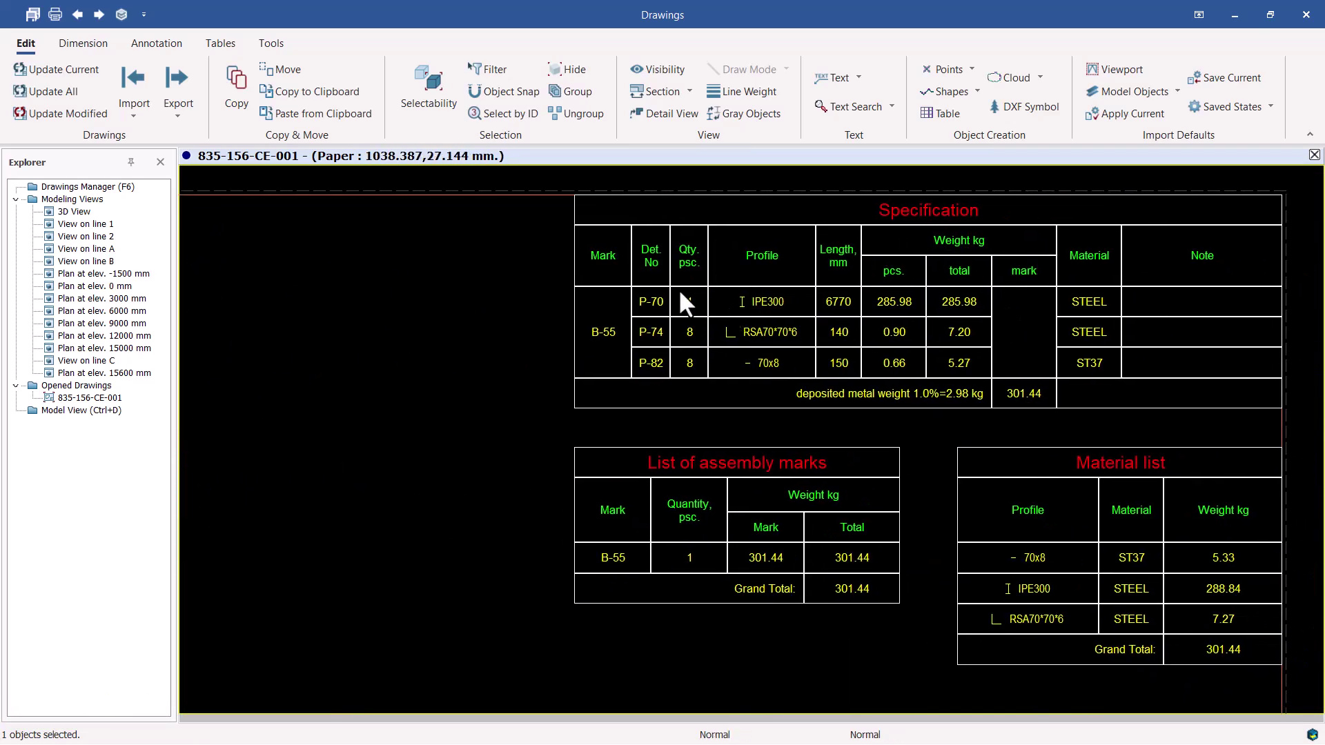
pyautogui.scroll(2, 607, 262)
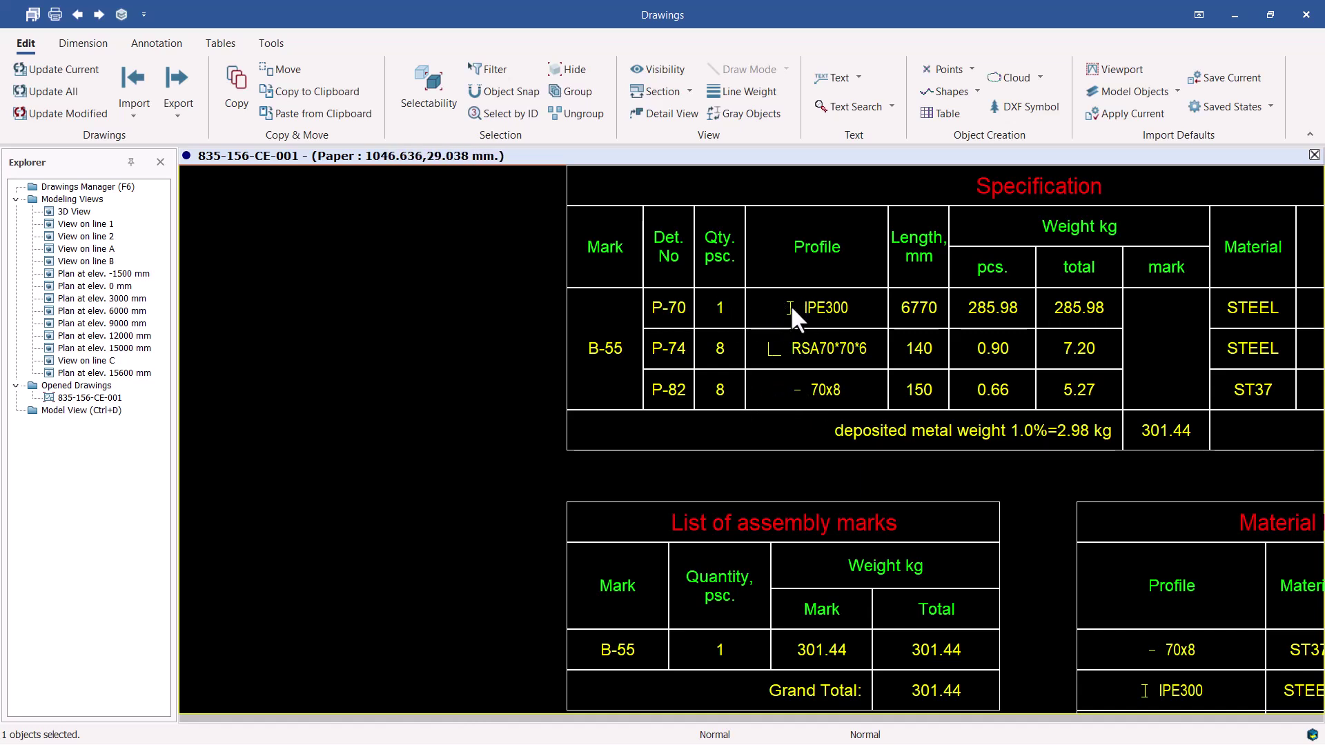
pyautogui.moveTo(927, 363); pyautogui.dragTo(789, 365, button='middle')
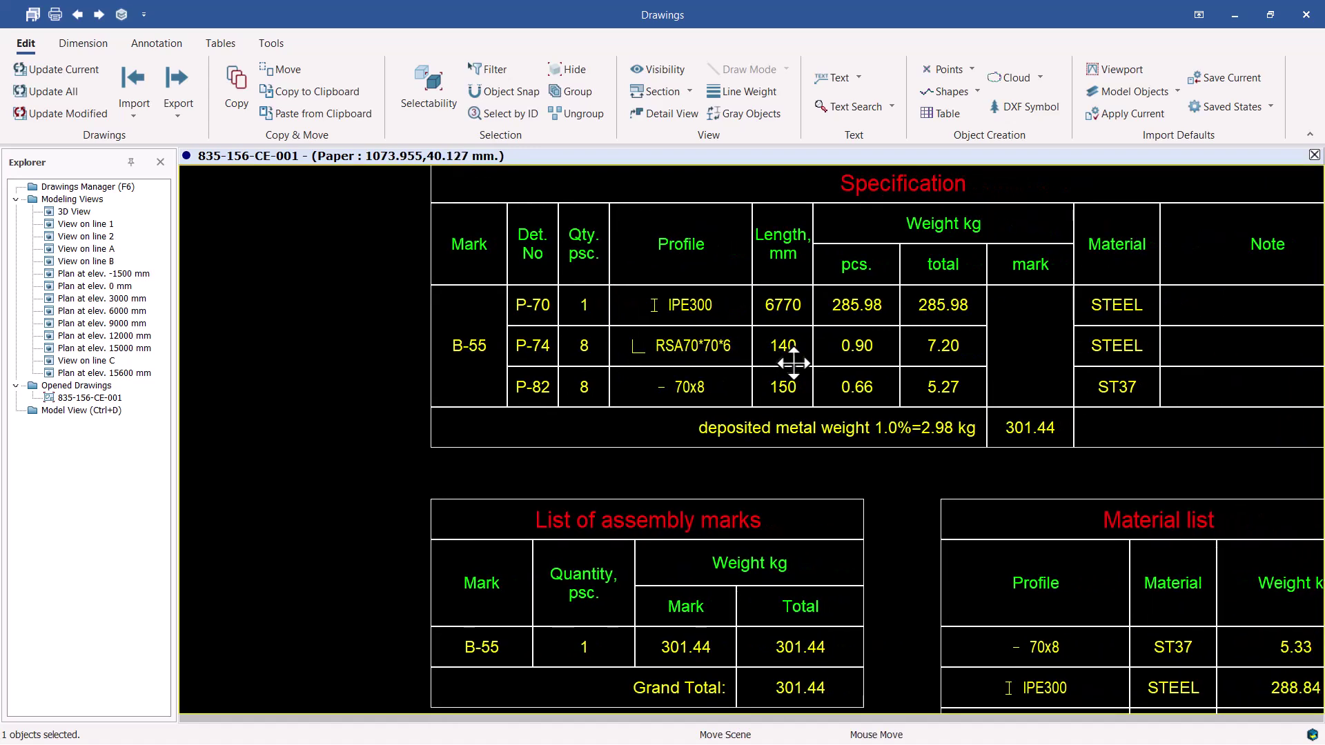
pyautogui.moveTo(935, 395); pyautogui.dragTo(736, 387, button='middle')
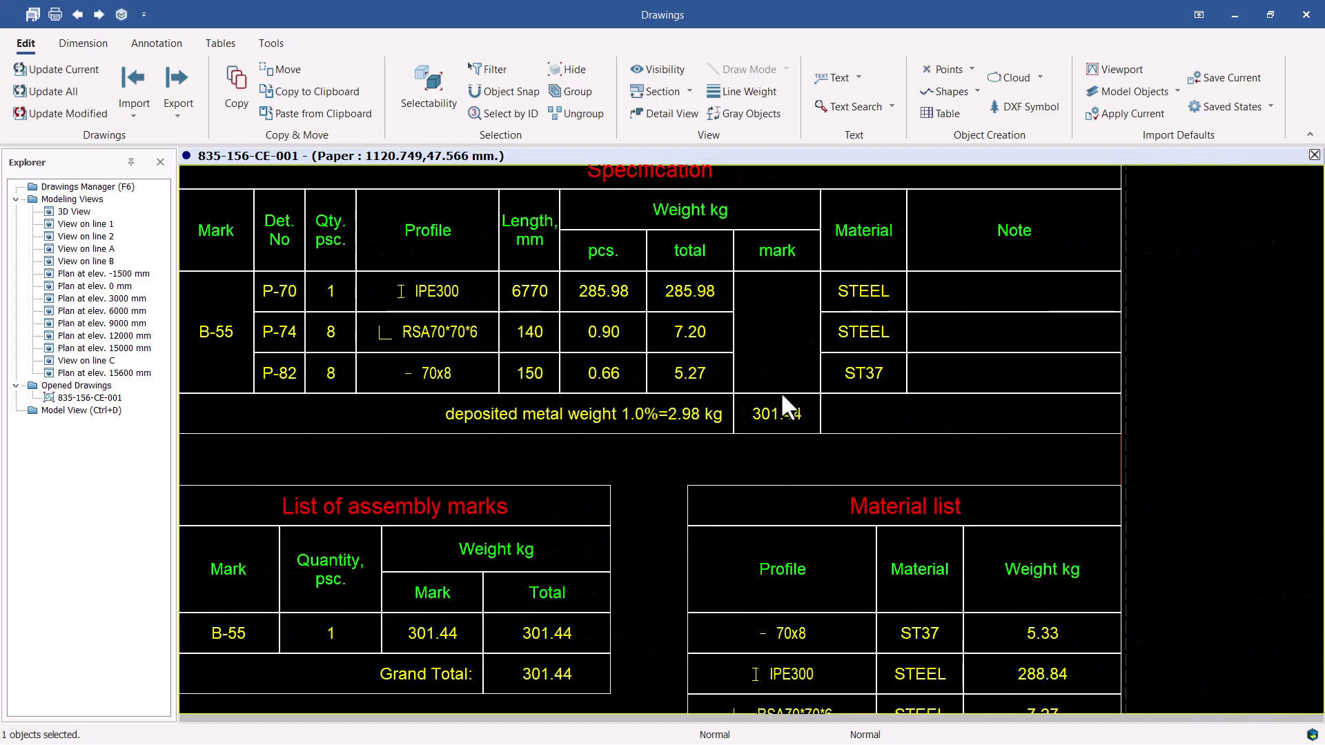
pyautogui.moveTo(774, 419)
pyautogui.mouseDown(button='middle')
pyautogui.moveTo(913, 426)
pyautogui.moveTo(939, 304)
pyautogui.mouseUp(button='middle')
pyautogui.moveTo(687, 436)
pyautogui.mouseDown(button='middle')
pyautogui.moveTo(886, 443)
pyautogui.moveTo(924, 423)
pyautogui.moveTo(890, 497)
pyautogui.mouseUp(button='middle')
pyautogui.scroll(4, 603, 445)
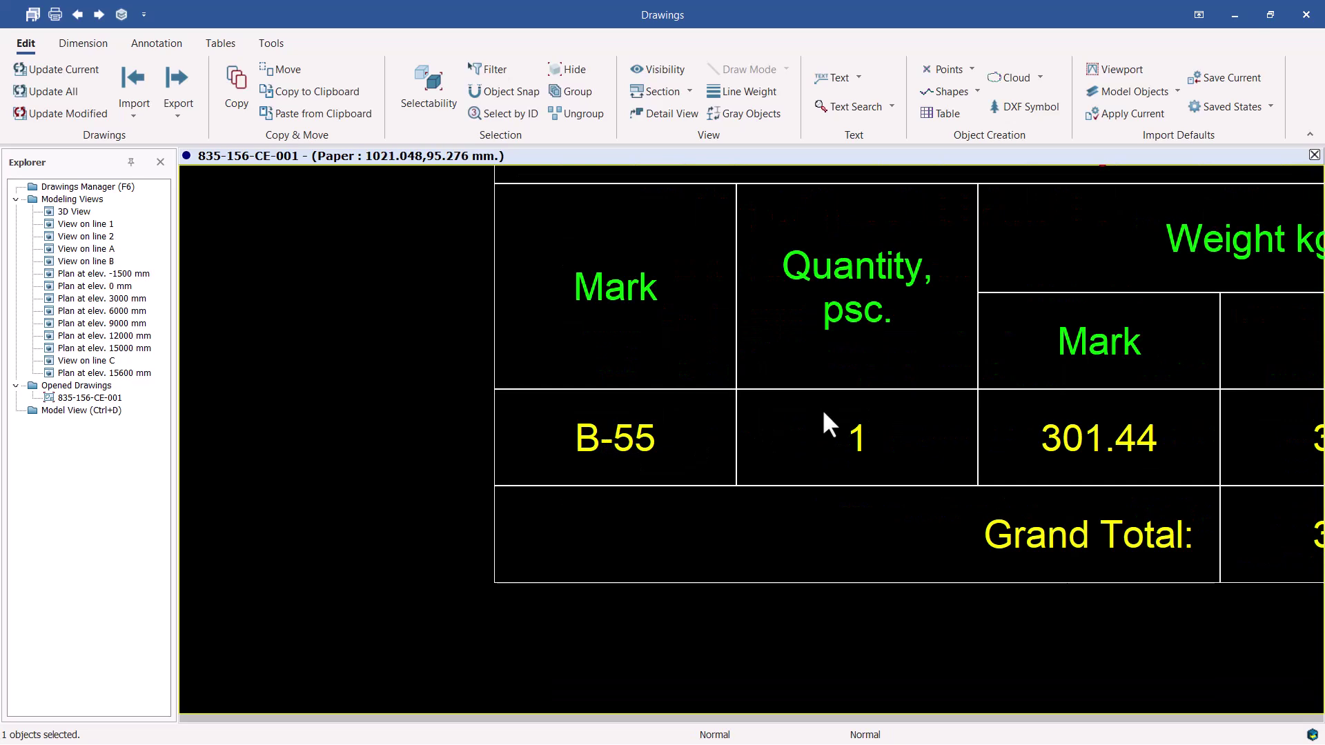
pyautogui.scroll(-12, 890, 414)
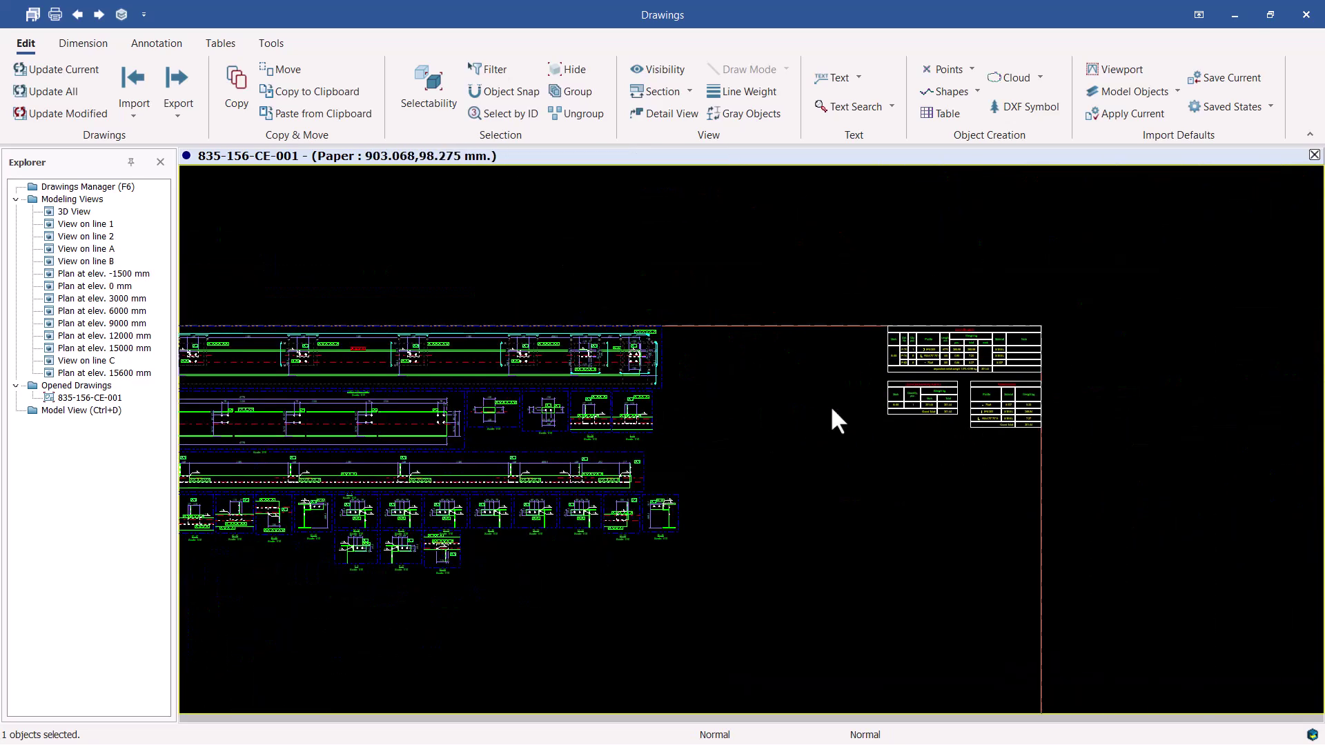
pyautogui.scroll(10, 938, 400)
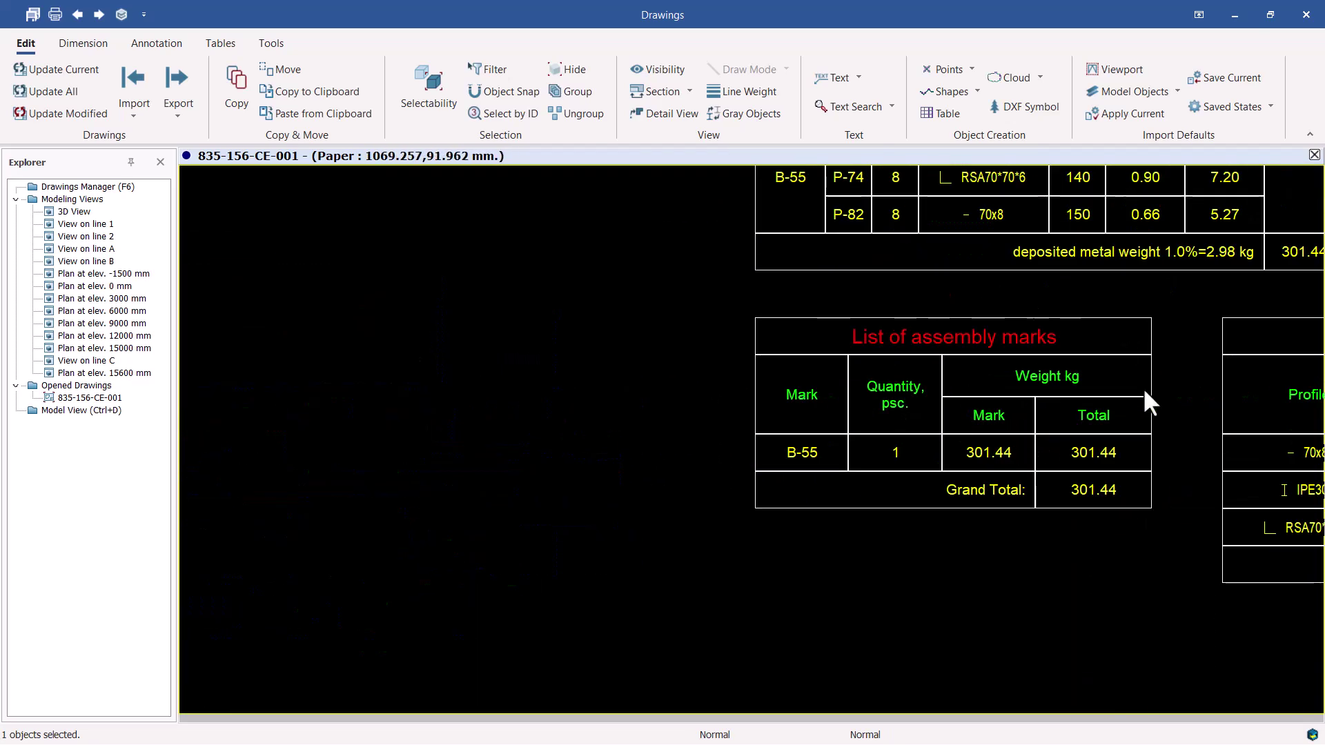
pyautogui.moveTo(1155, 384)
pyautogui.mouseDown(button='middle')
pyautogui.moveTo(1102, 416)
pyautogui.moveTo(886, 414)
pyautogui.mouseUp(button='middle')
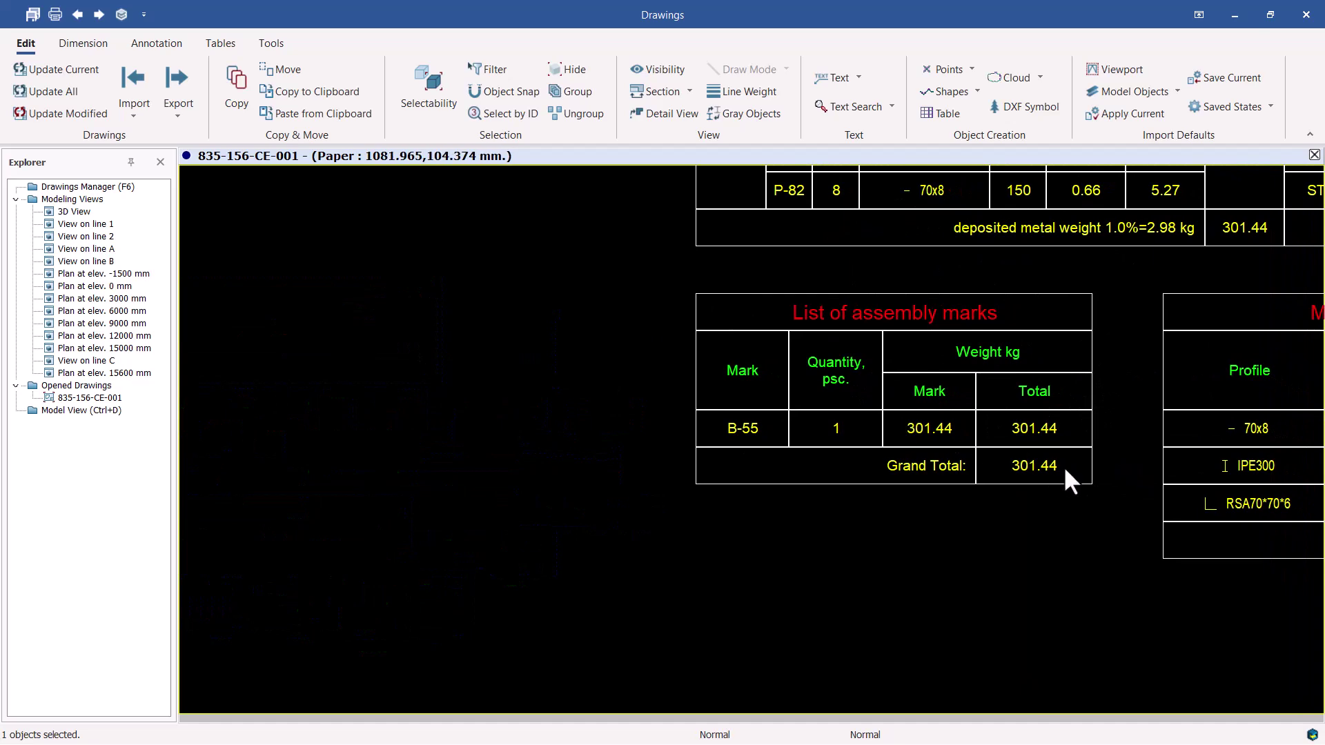
pyautogui.moveTo(1066, 442); pyautogui.dragTo(767, 479, button='middle')
pyautogui.scroll(-3, 846, 435)
pyautogui.scroll(3, 945, 319)
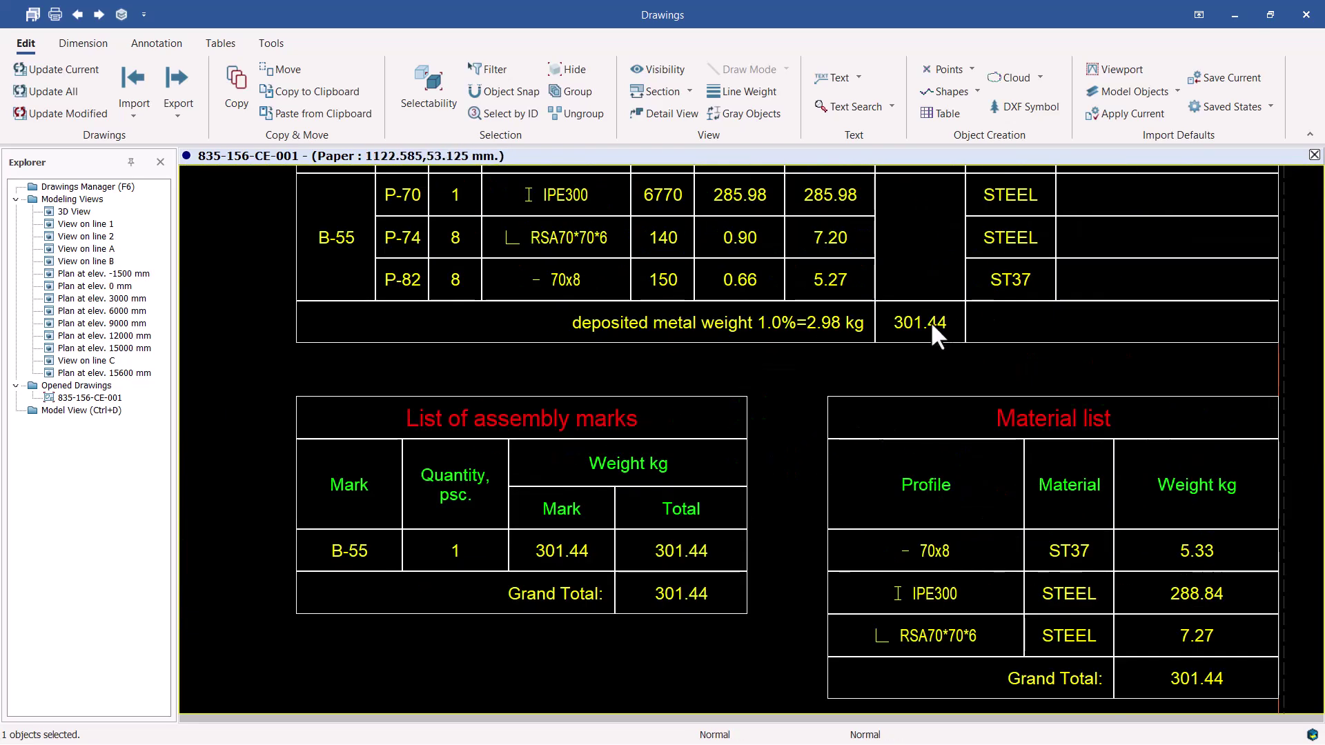
pyautogui.moveTo(930, 325); pyautogui.dragTo(934, 369, button='middle')
pyautogui.moveTo(1053, 514); pyautogui.dragTo(1003, 465, button='middle')
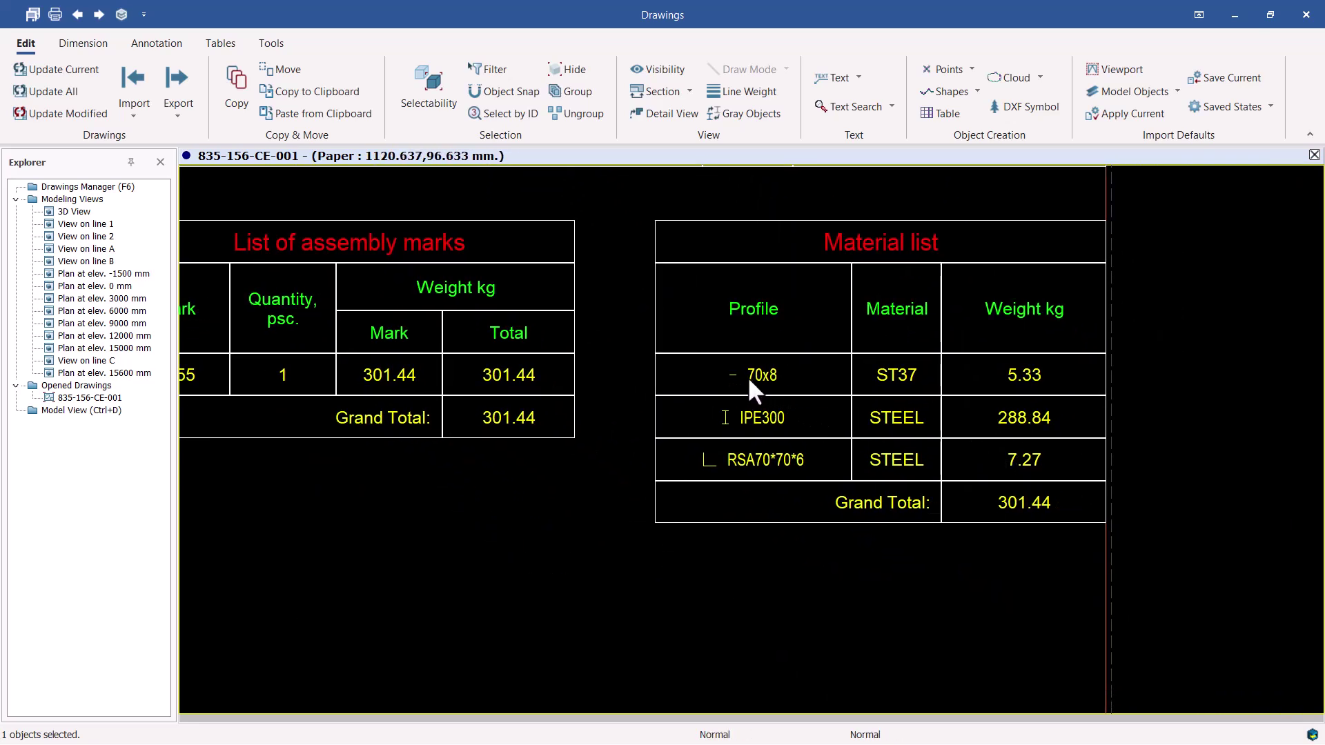
pyautogui.scroll(3, 757, 375)
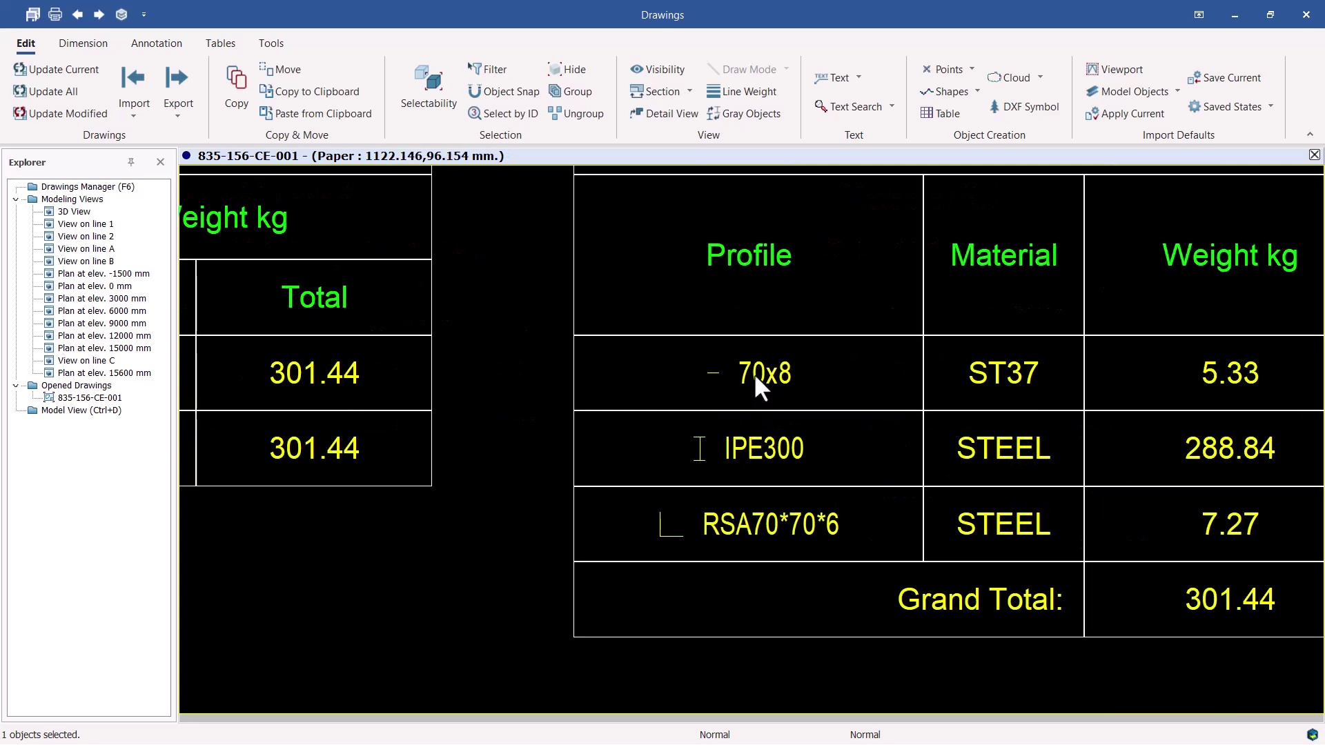
pyautogui.scroll(-3, 773, 383)
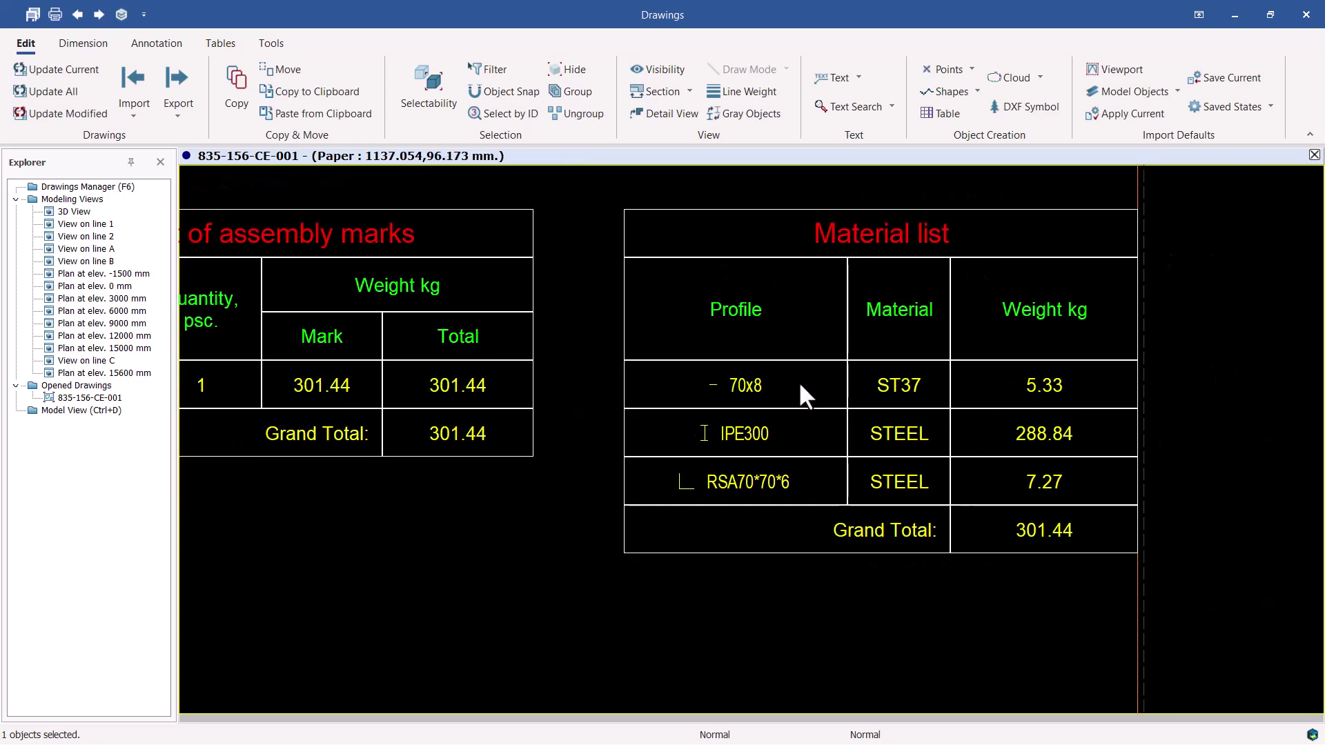
pyautogui.scroll(4, 756, 383)
pyautogui.scroll(2, 817, 376)
pyautogui.scroll(1, 833, 378)
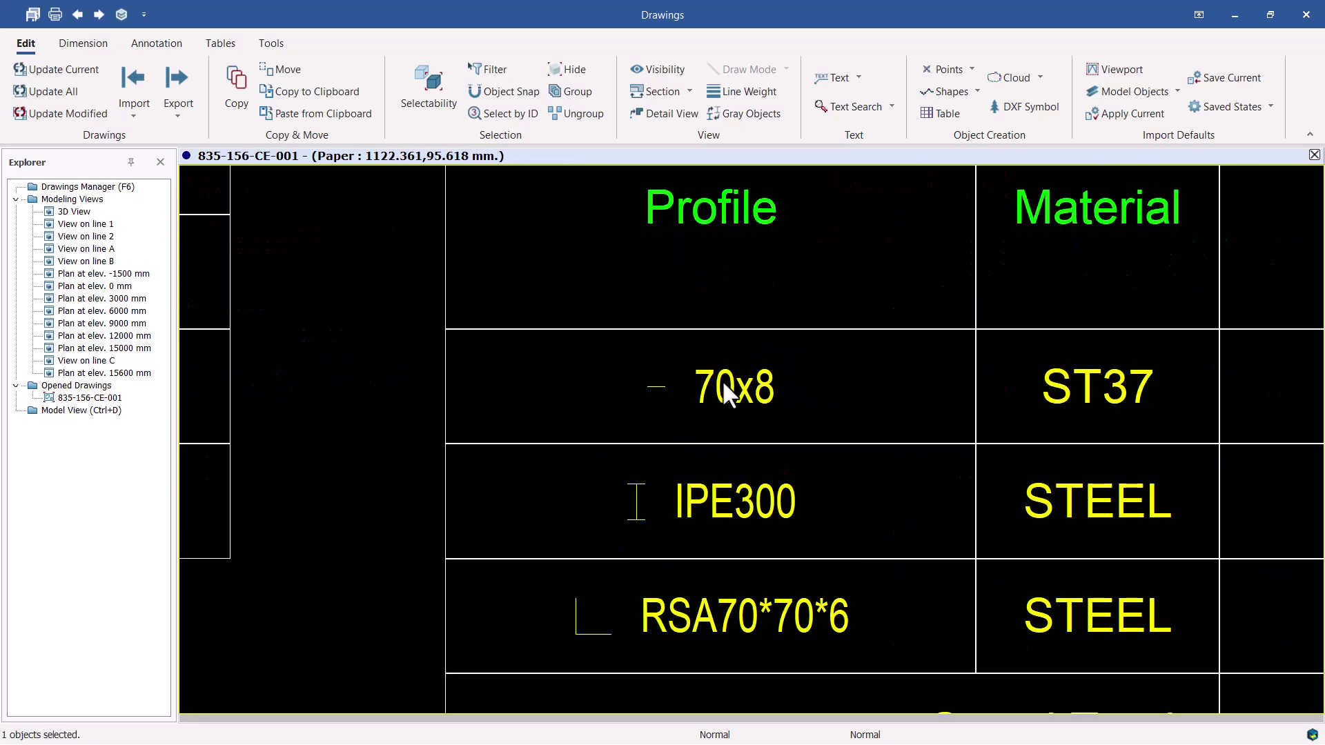
pyautogui.scroll(-3, 722, 379)
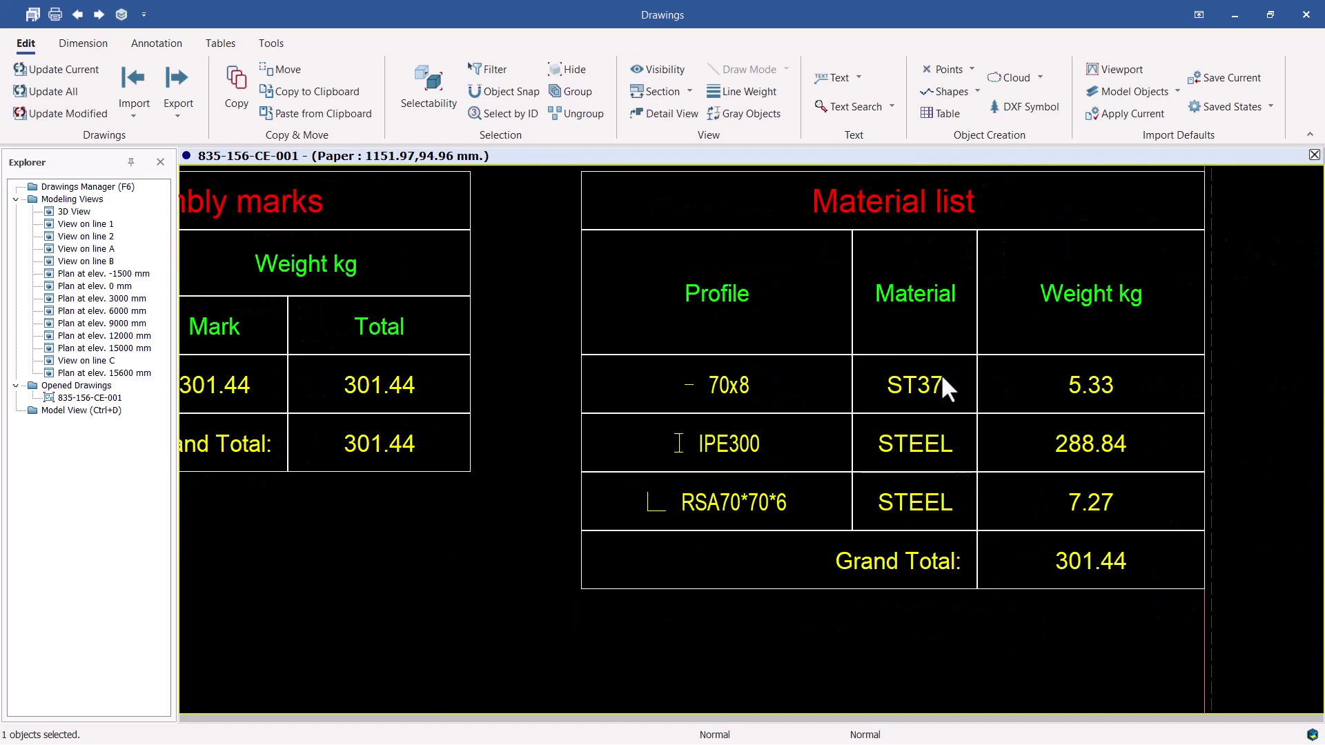
pyautogui.scroll(-2, 941, 376)
pyautogui.scroll(1, 1063, 381)
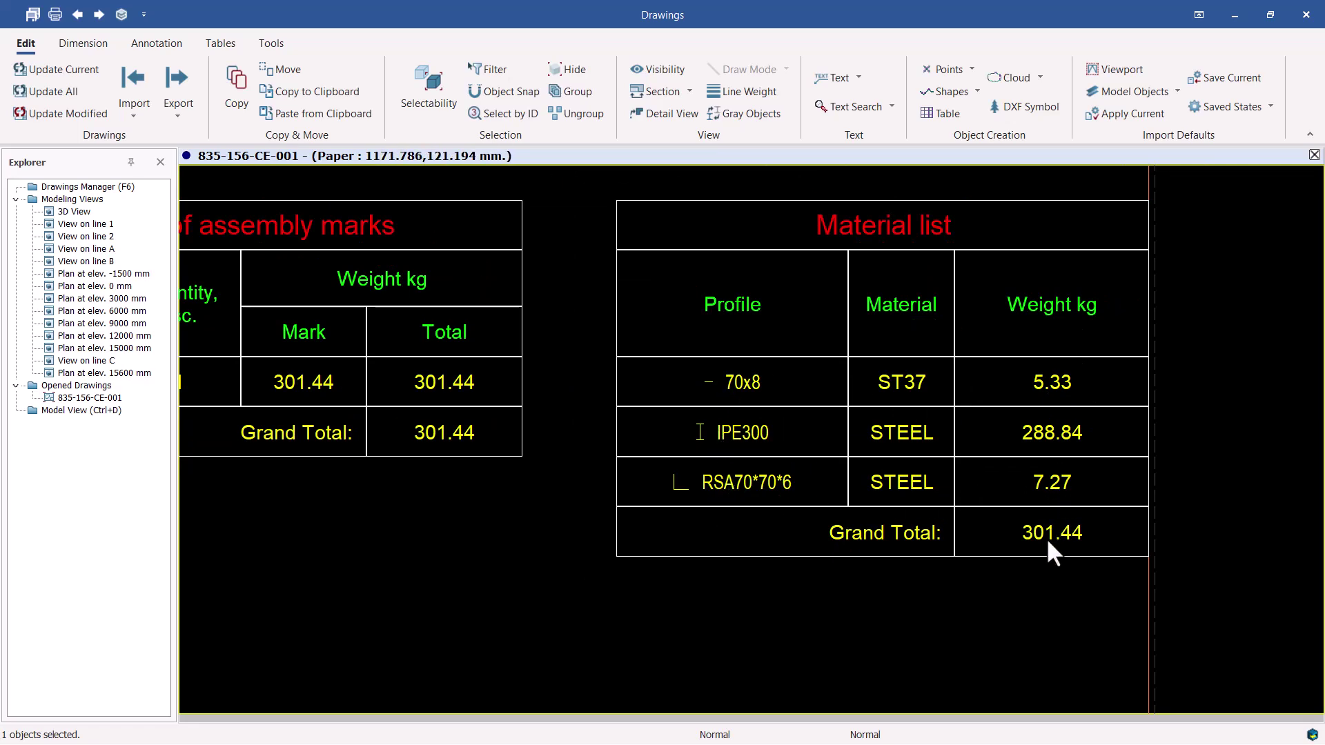
pyautogui.scroll(-5, 1046, 537)
pyautogui.scroll(2, 992, 445)
pyautogui.scroll(-3, 1028, 366)
pyautogui.scroll(4, 1073, 573)
pyautogui.scroll(3, 1020, 600)
pyautogui.scroll(-5, 1111, 496)
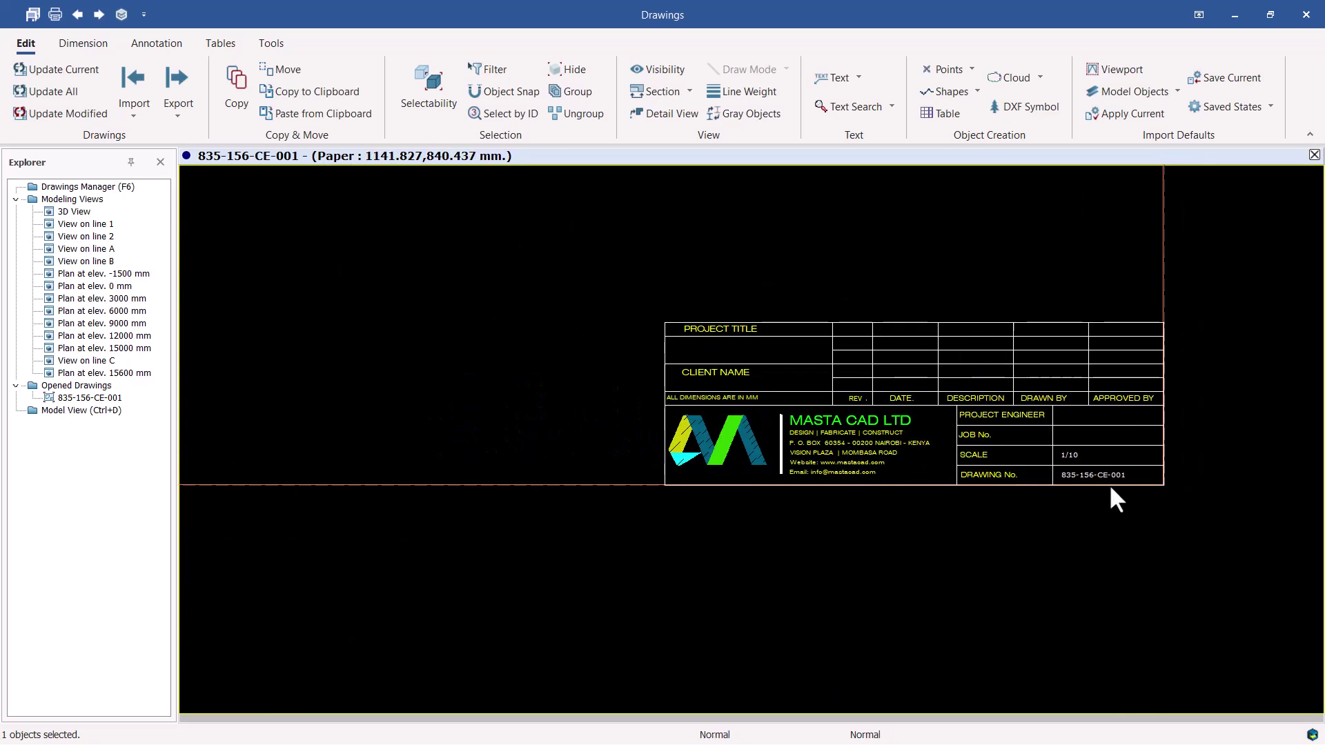
pyautogui.moveTo(842, 319); pyautogui.dragTo(742, 338, button='middle')
pyautogui.scroll(5, 578, 350)
pyautogui.moveTo(635, 439); pyautogui.dragTo(650, 477, button='middle')
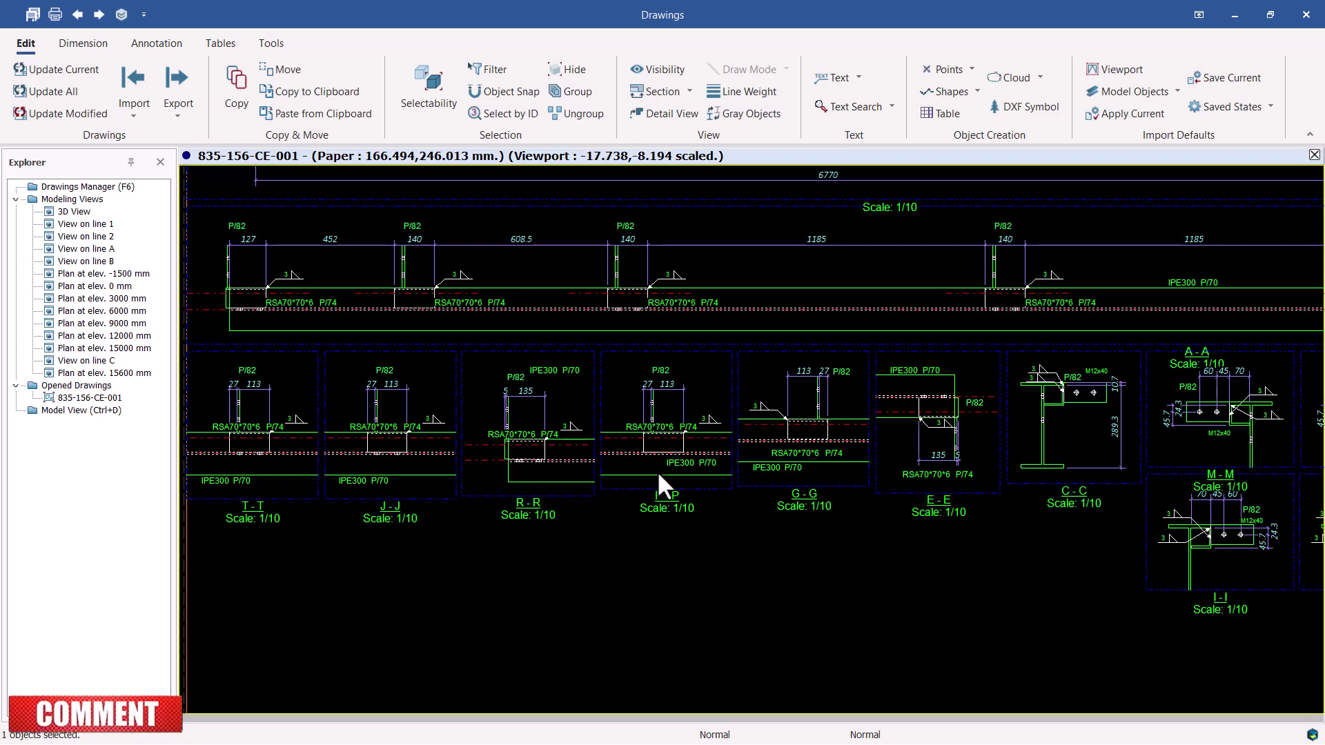
# - Zoom onto the collapsed beam view and open the P/70 Front viewport's properties (scale 10, Full Dashed)
pyautogui.scroll(-3, 738, 390)
pyautogui.scroll(2, 920, 258)
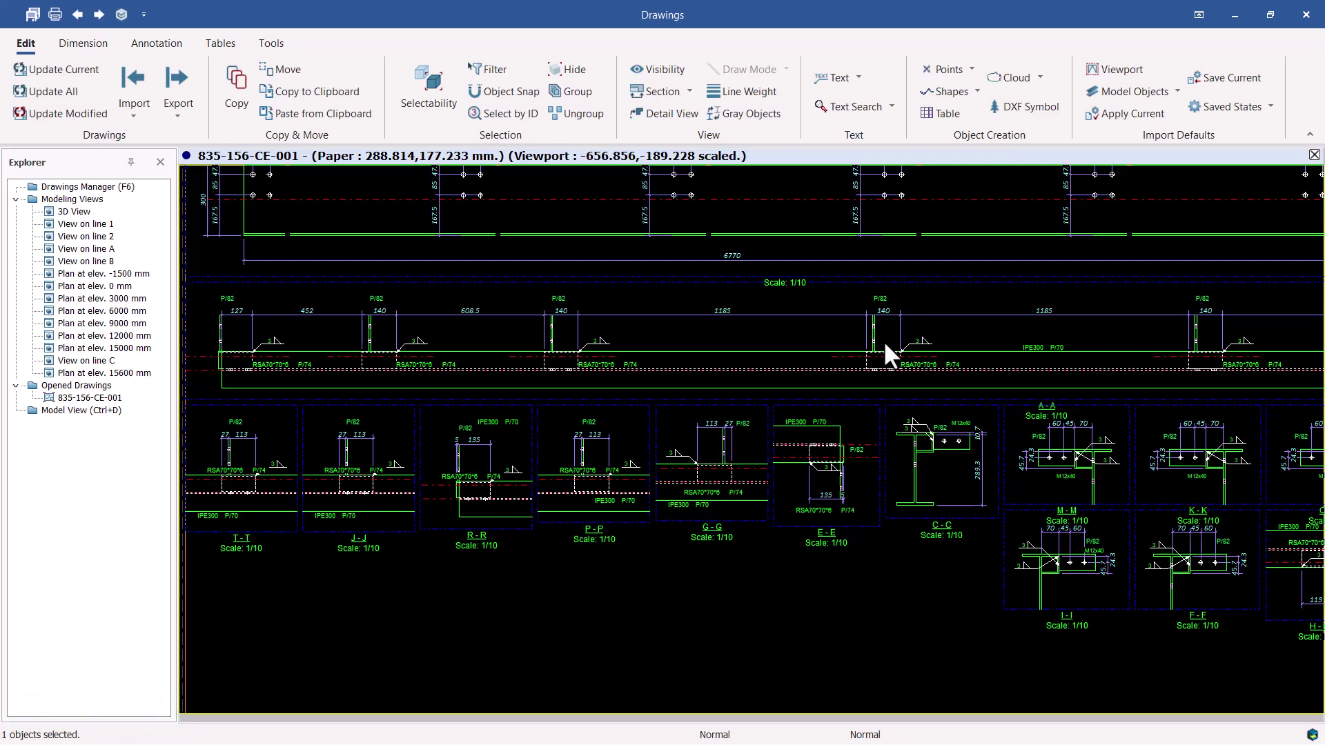
pyautogui.scroll(-2, 826, 284)
pyautogui.scroll(4, 401, 296)
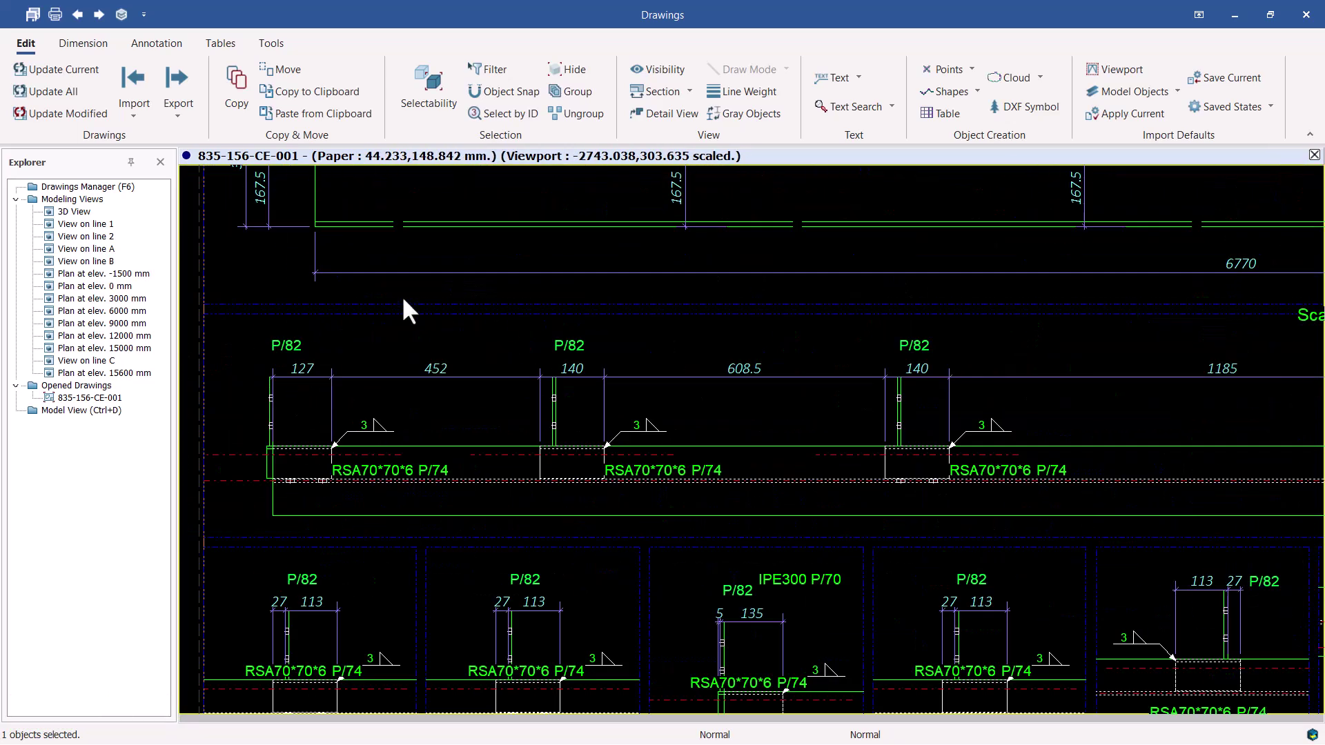
pyautogui.doubleClick(465, 305)
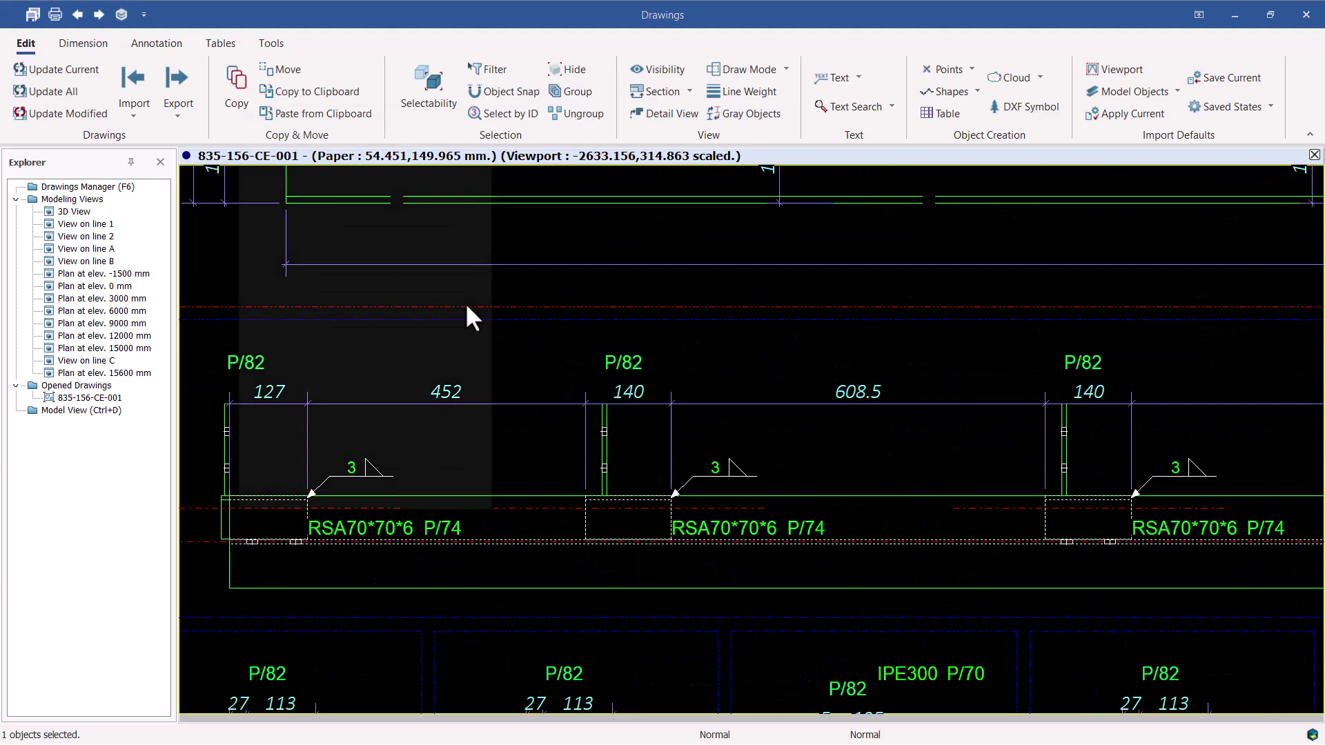
pyautogui.scroll(-4, 599, 395)
pyautogui.scroll(2, 839, 283)
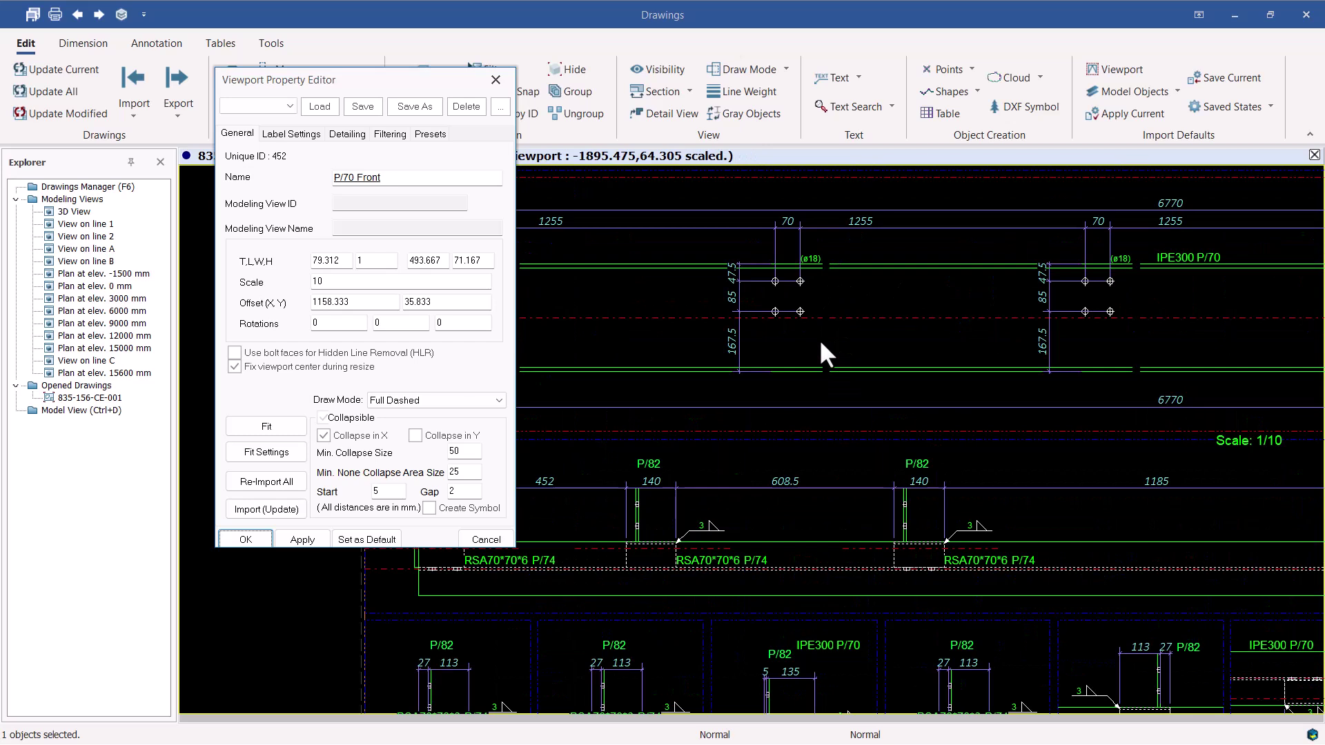
# - Enable Create Symbol under Collapsible for the P/70 Front viewport, then apply and confirm
pyautogui.click(430, 508)
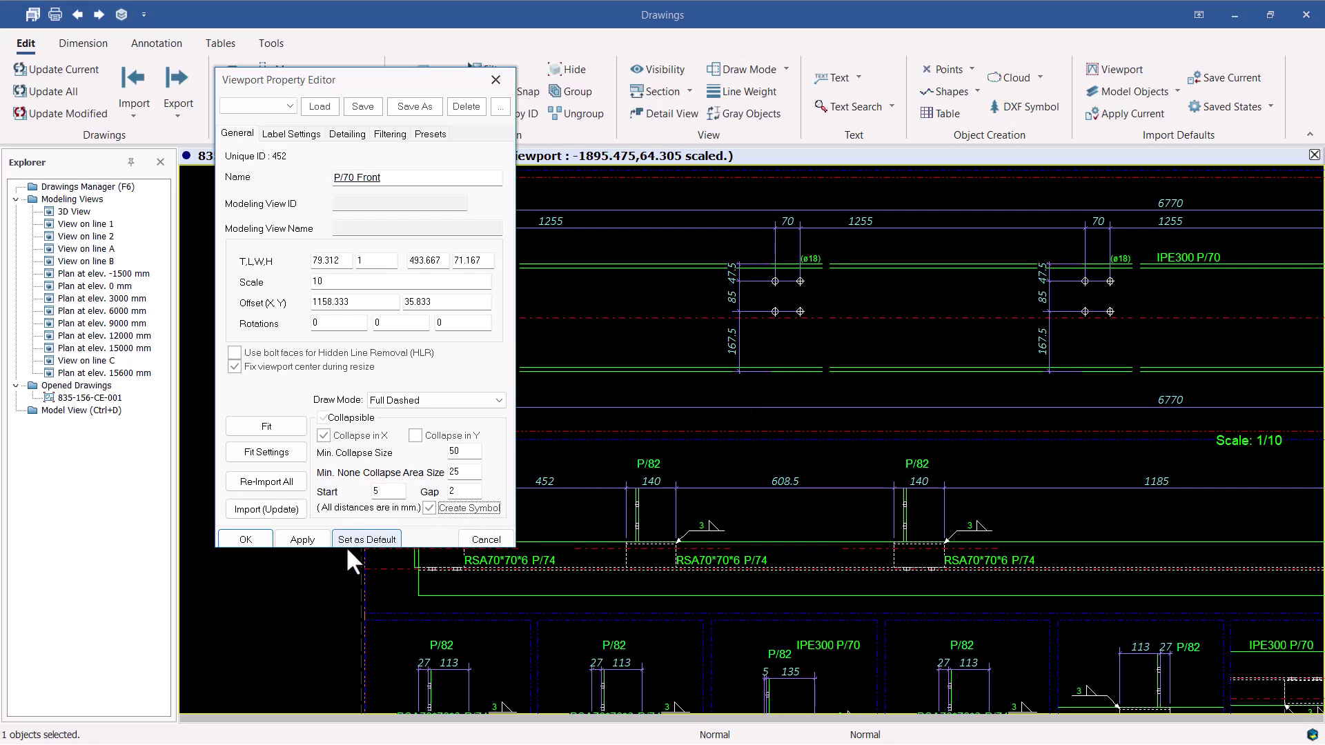
pyautogui.click(300, 539)
pyautogui.click(245, 540)
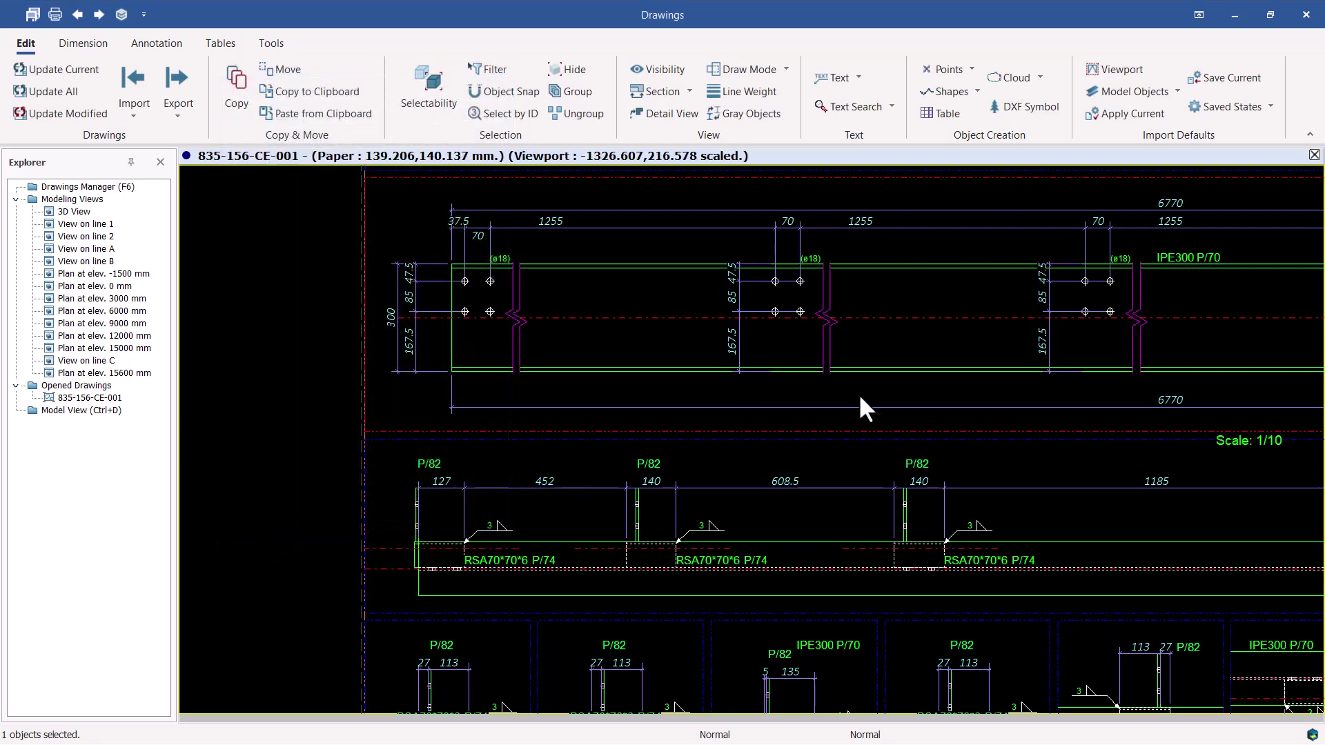
pyautogui.scroll(4, 1156, 337)
pyautogui.moveTo(1093, 360); pyautogui.dragTo(490, 375, button='middle')
pyautogui.scroll(-3, 1173, 372)
pyautogui.scroll(-4, 1221, 387)
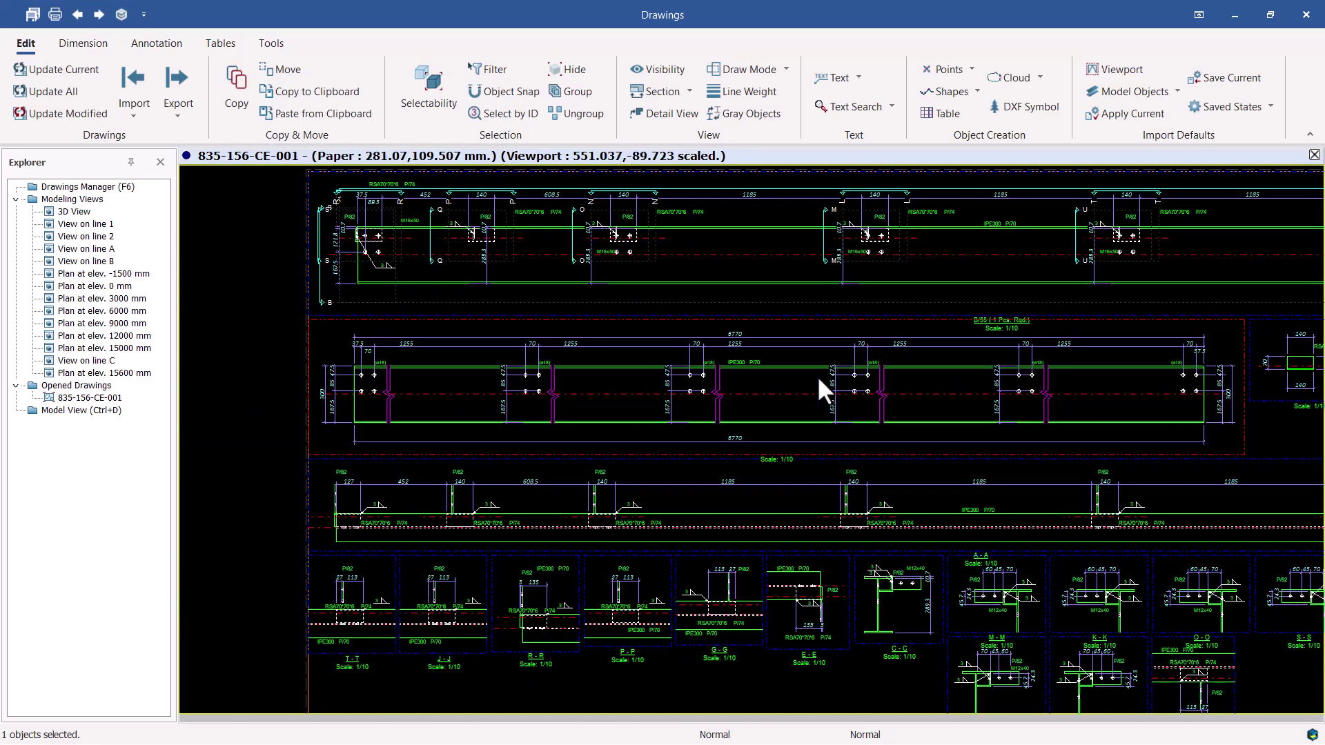
pyautogui.scroll(4, 747, 324)
pyautogui.scroll(-2, 780, 321)
pyautogui.scroll(2, 662, 342)
pyautogui.scroll(-2, 711, 338)
pyautogui.scroll(4, 711, 334)
pyautogui.scroll(-1, 652, 341)
pyautogui.scroll(-2, 690, 359)
pyautogui.scroll(-1, 461, 431)
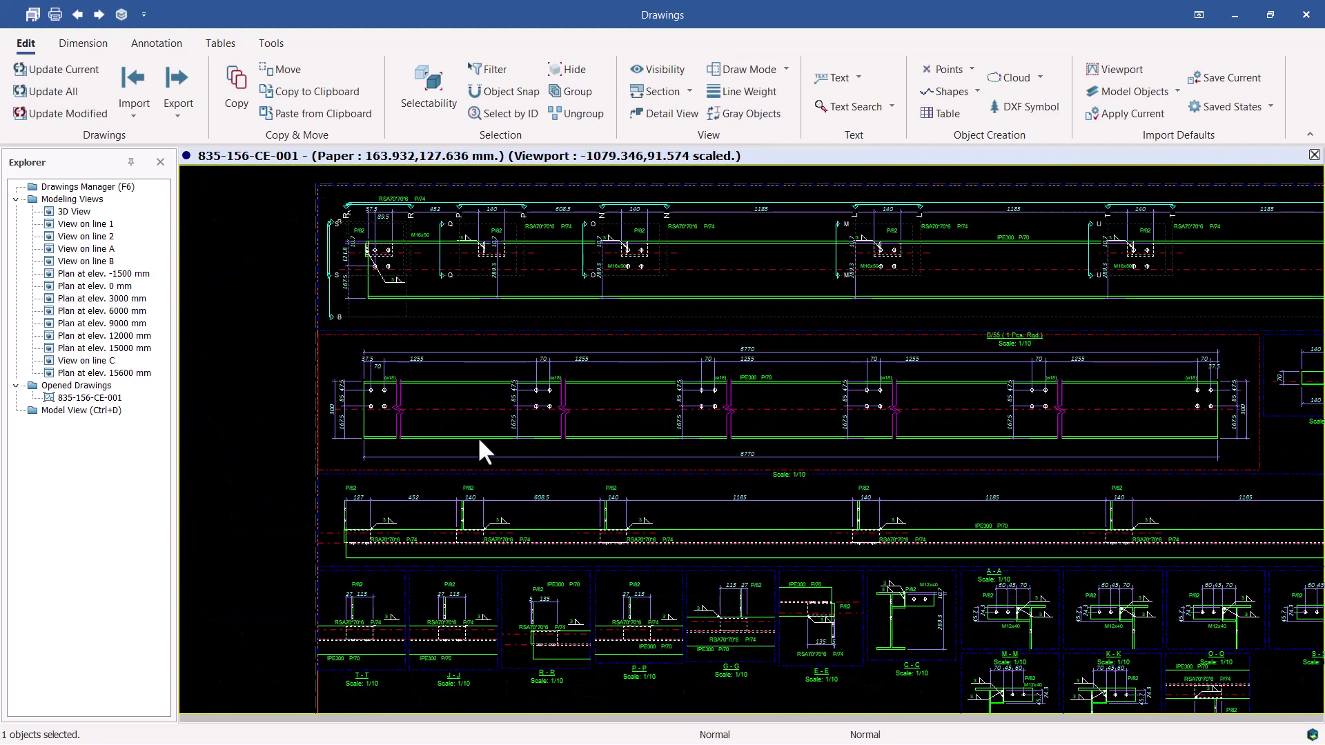
pyautogui.scroll(2, 461, 383)
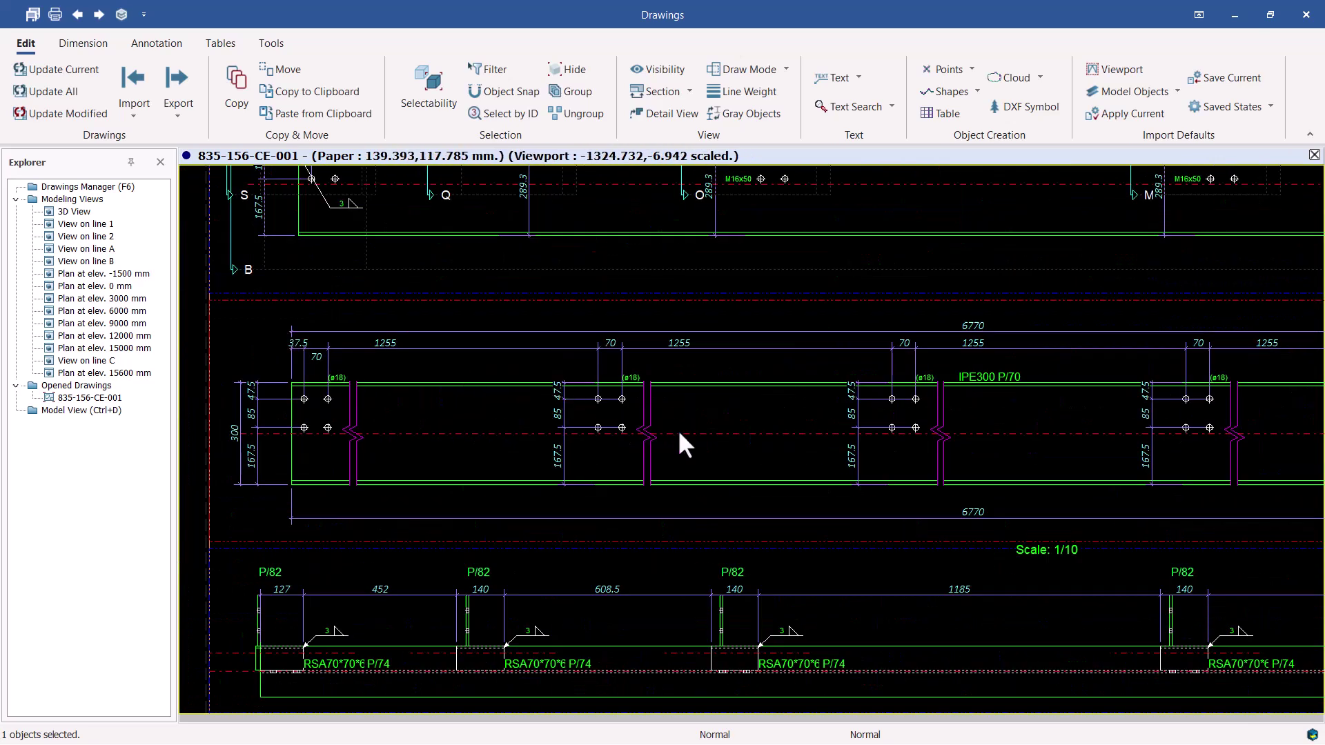
pyautogui.scroll(2, 641, 410)
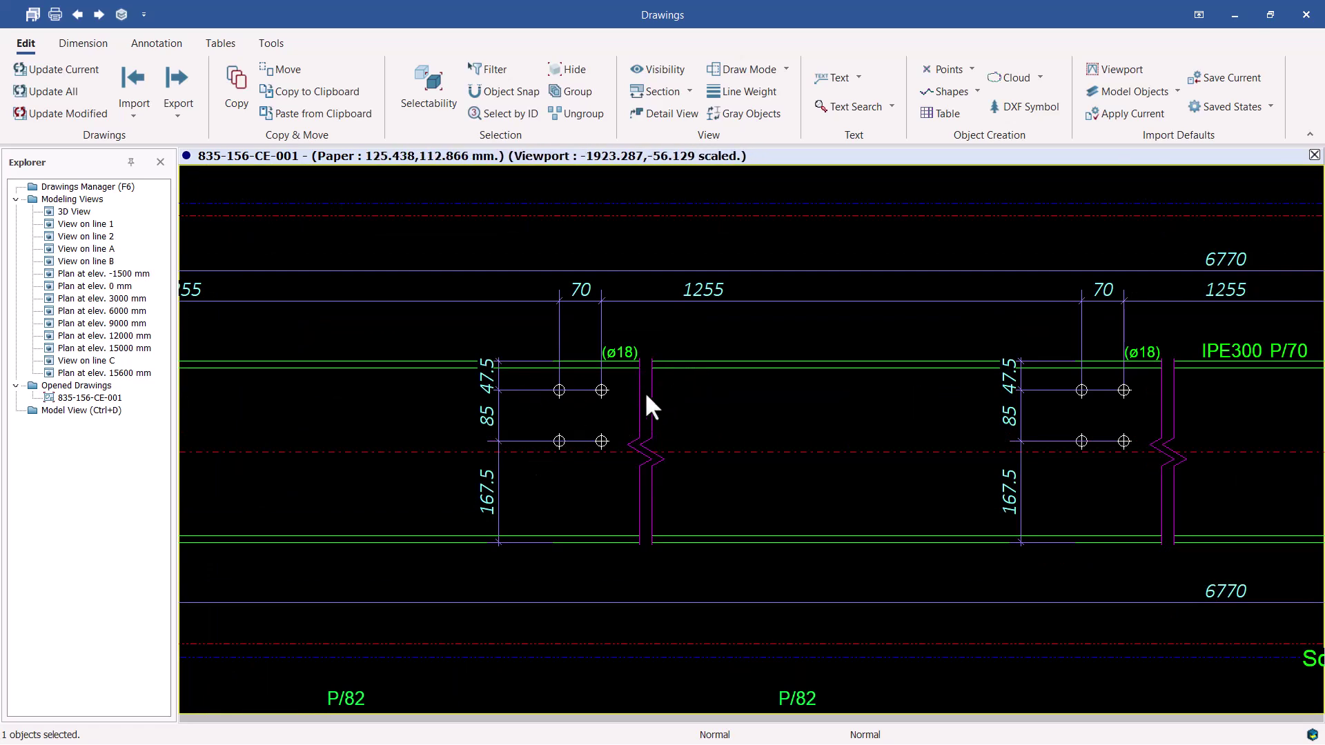
pyautogui.scroll(-2, 646, 386)
pyautogui.scroll(-2, 624, 420)
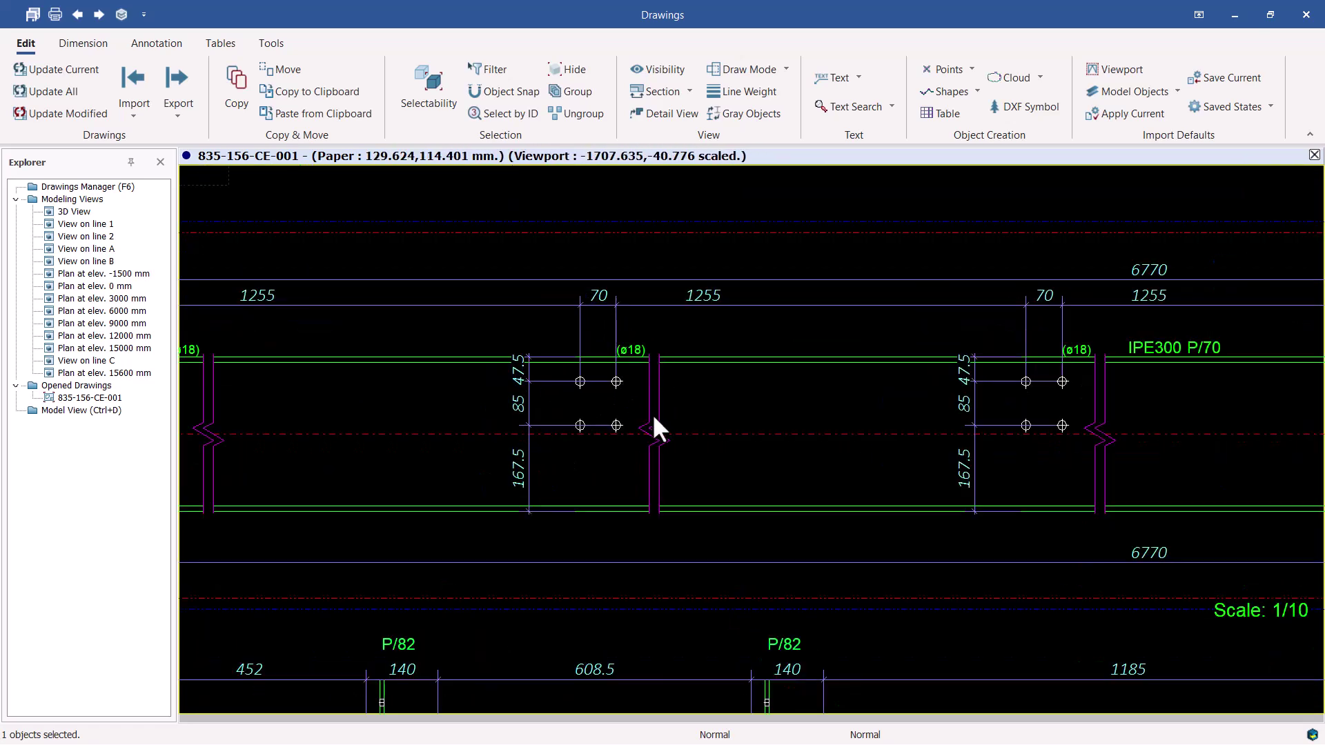
pyautogui.scroll(-1, 334, 409)
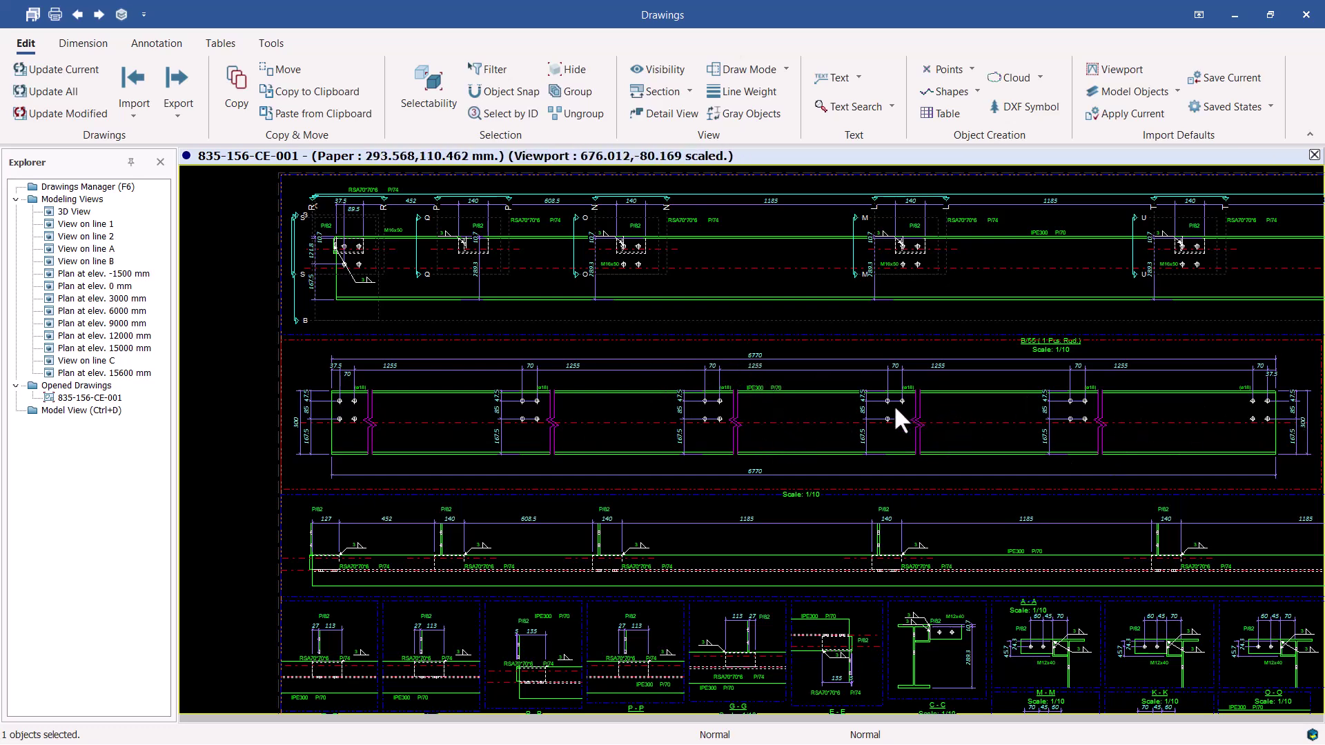
pyautogui.scroll(3, 810, 374)
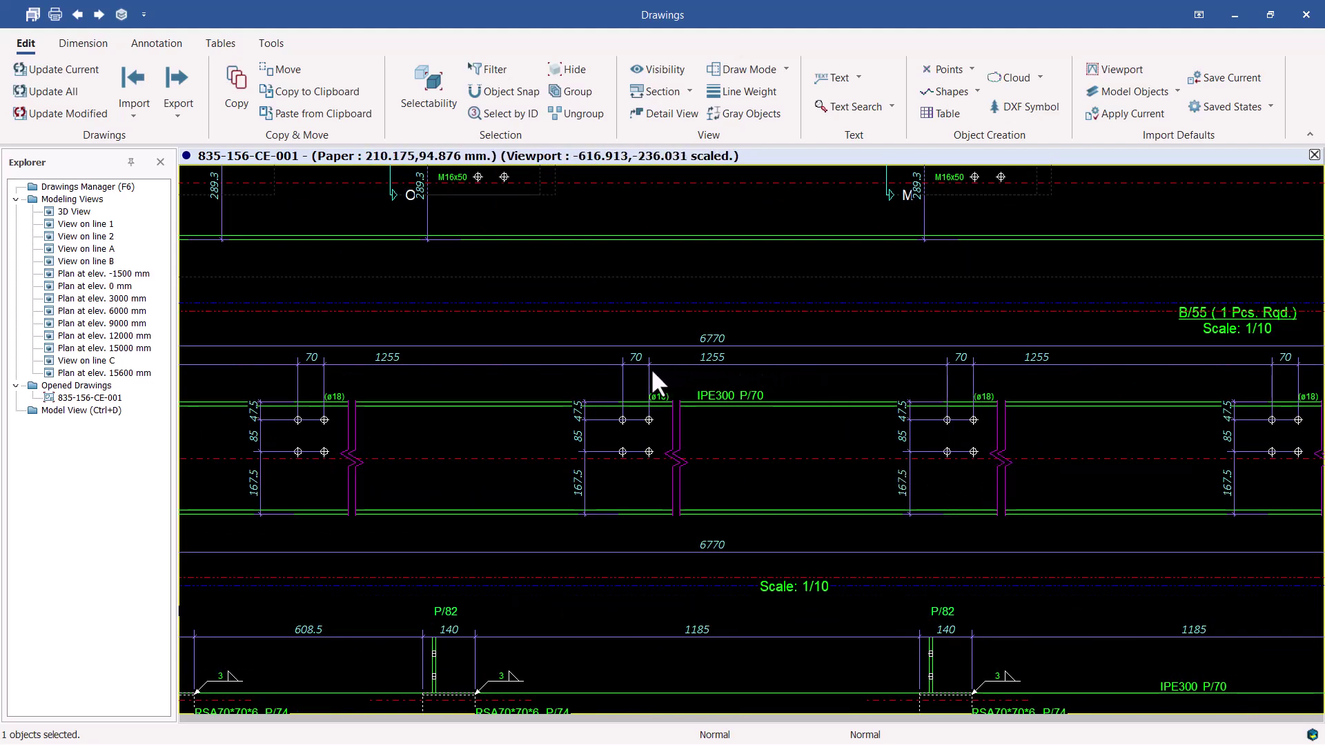
pyautogui.scroll(-3, 811, 390)
pyautogui.scroll(-3, 1033, 436)
pyautogui.scroll(1, 1033, 436)
pyautogui.scroll(3, 952, 467)
pyautogui.moveTo(952, 467)
pyautogui.mouseDown(button='middle')
pyautogui.moveTo(1010, 414)
pyautogui.moveTo(970, 378)
pyautogui.mouseUp(button='middle')
pyautogui.scroll(4, 970, 378)
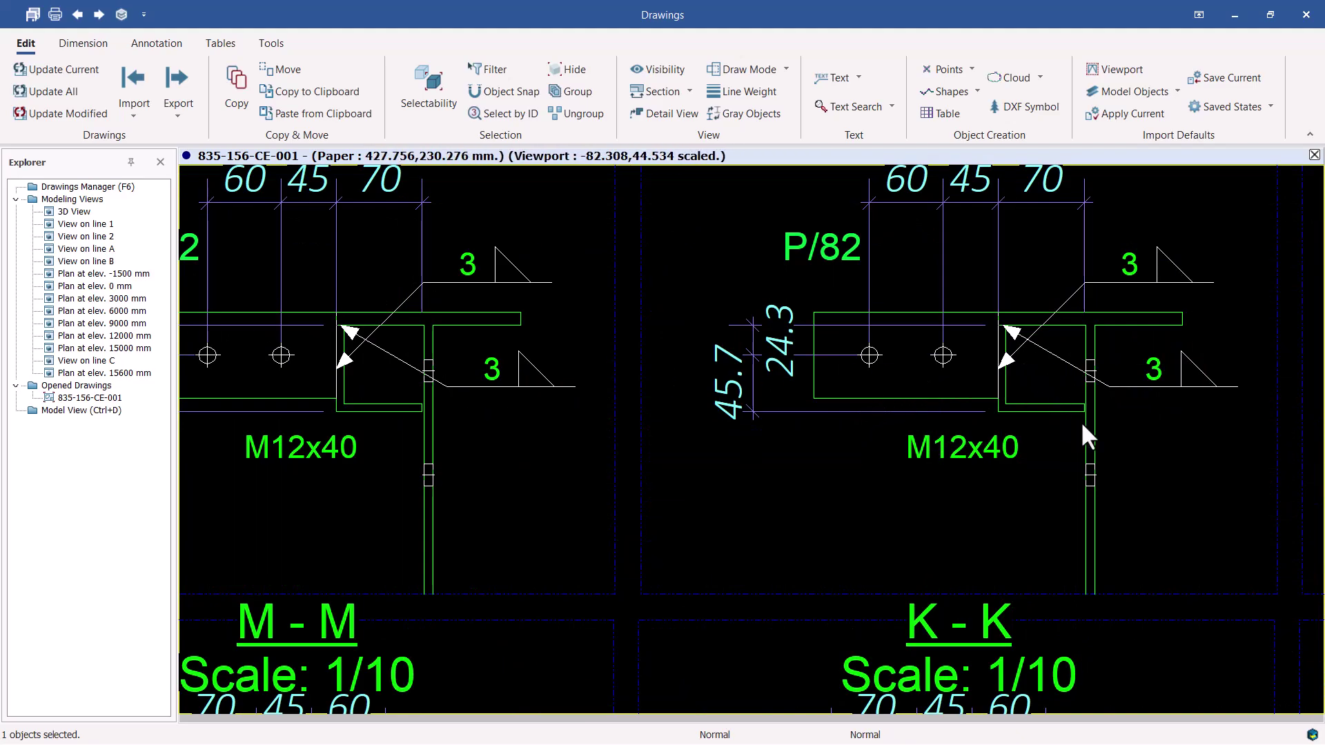
pyautogui.scroll(-10, 715, 399)
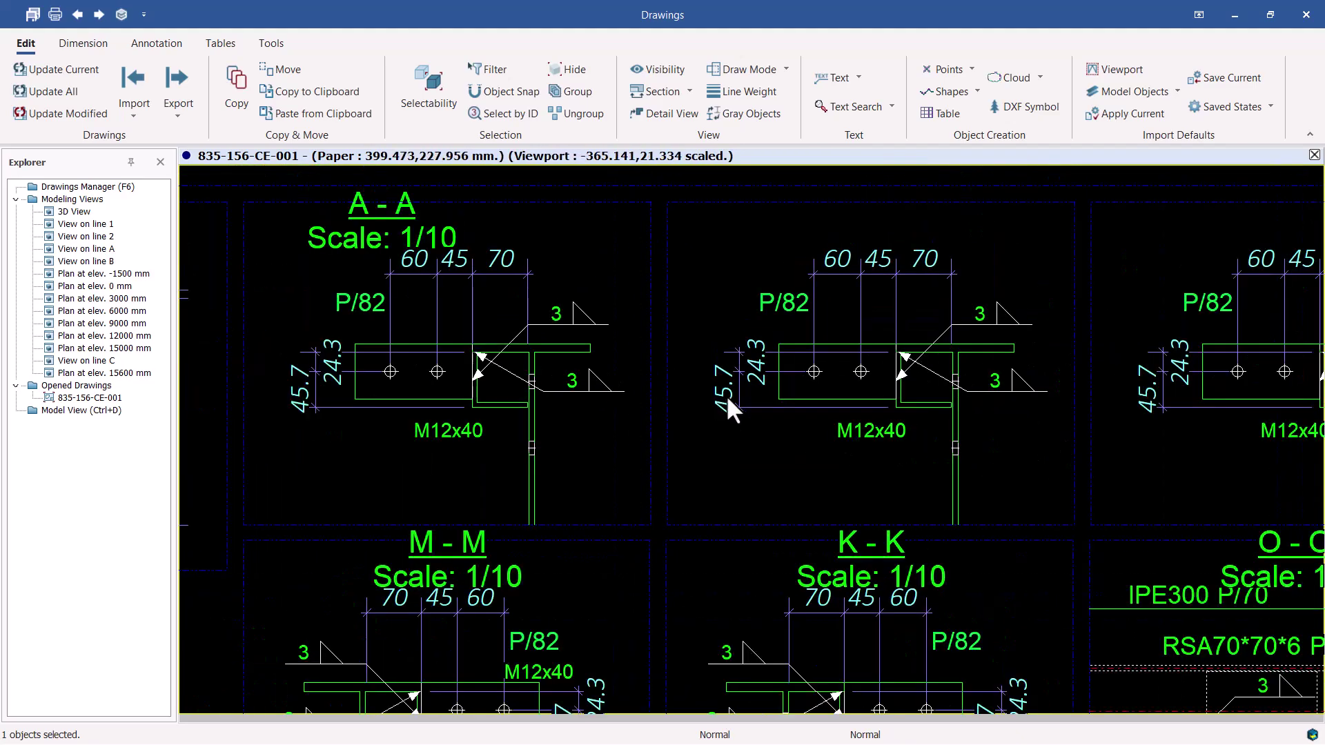
pyautogui.moveTo(893, 333); pyautogui.dragTo(943, 441, button='middle')
pyautogui.scroll(-5, 828, 343)
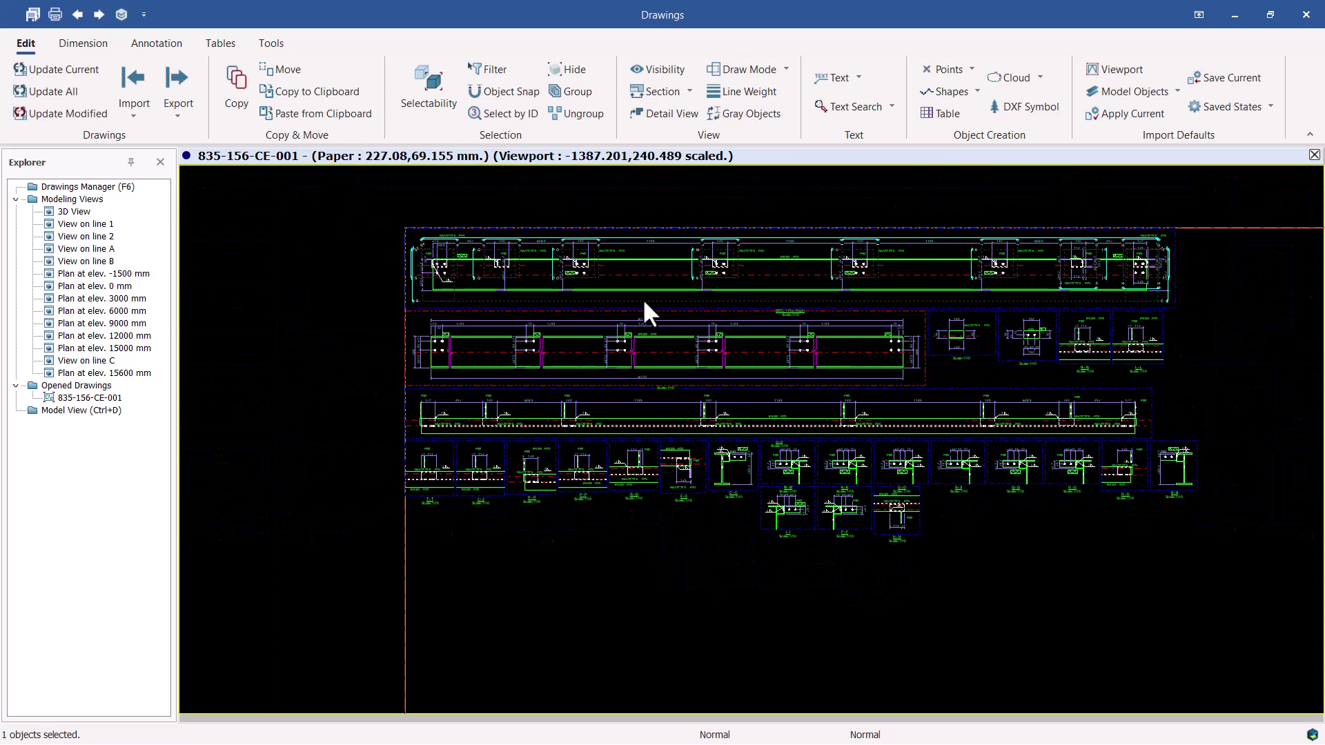
pyautogui.scroll(1, 788, 360)
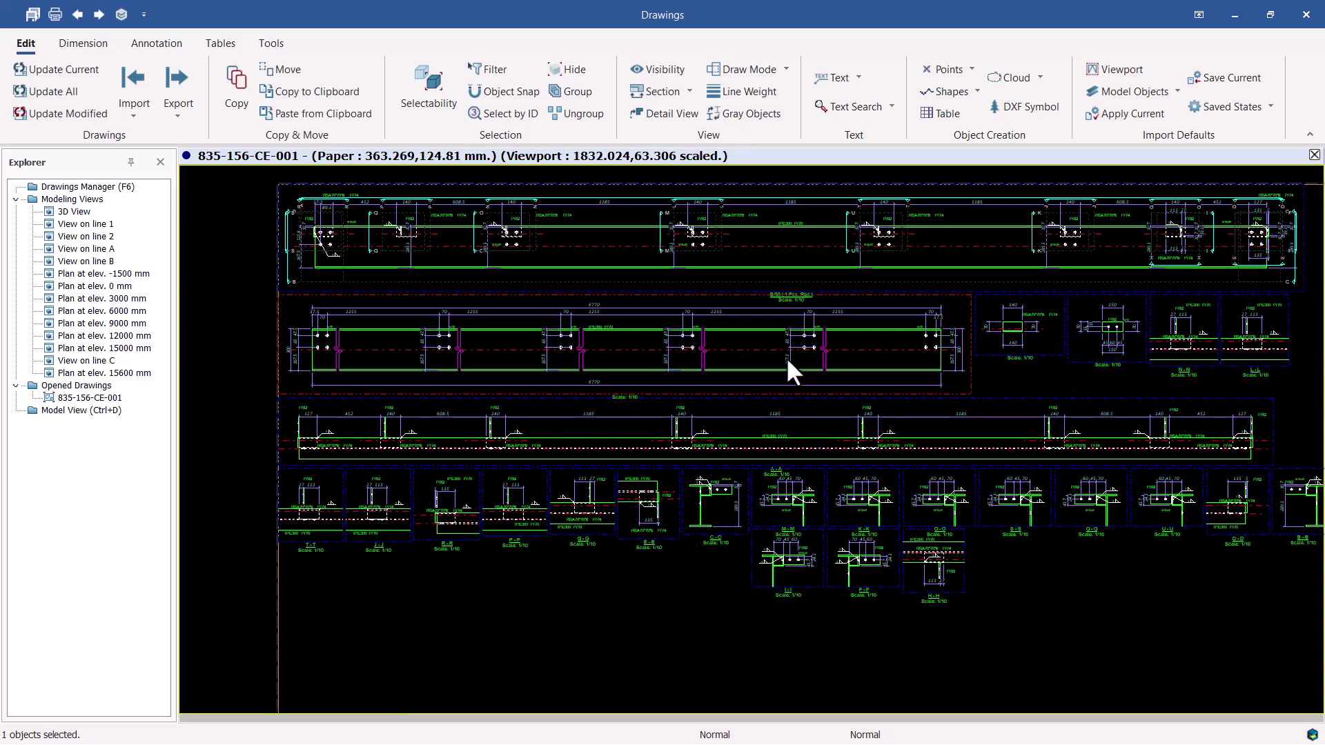